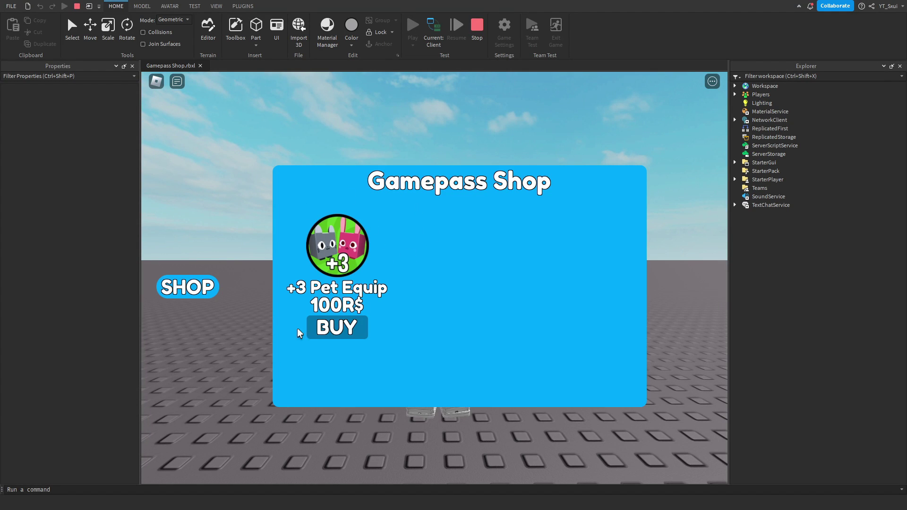
# - Try the finished demos in Play: close the shop panel, collect clicks, peek at the rebirth panel
pyautogui.click(207, 293)
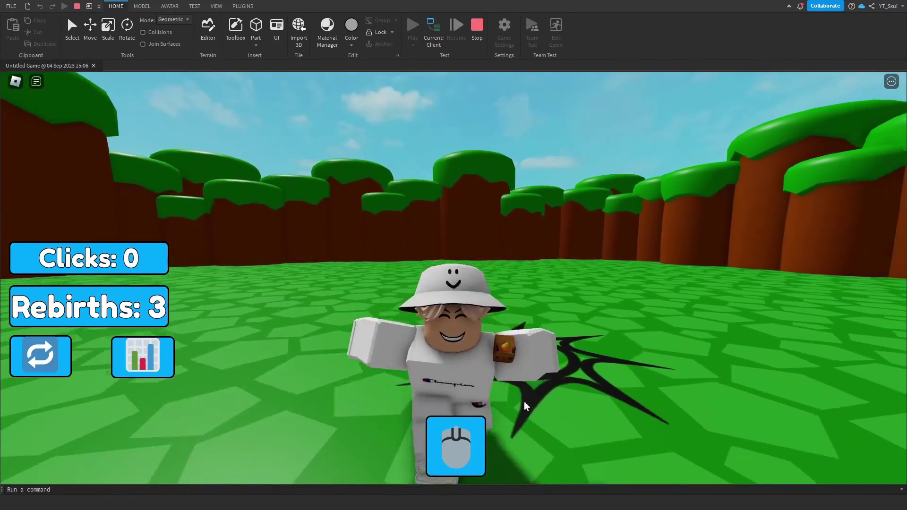
pyautogui.click(456, 445)
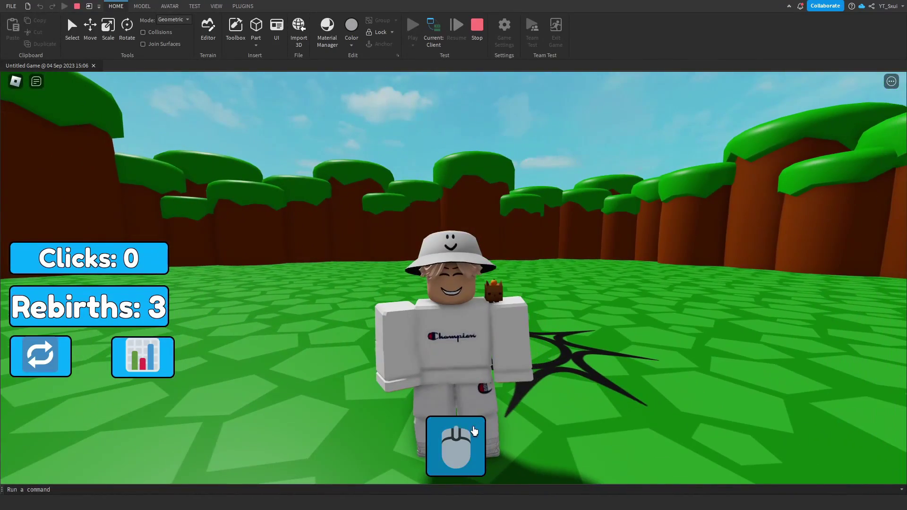
pyautogui.click(465, 435)
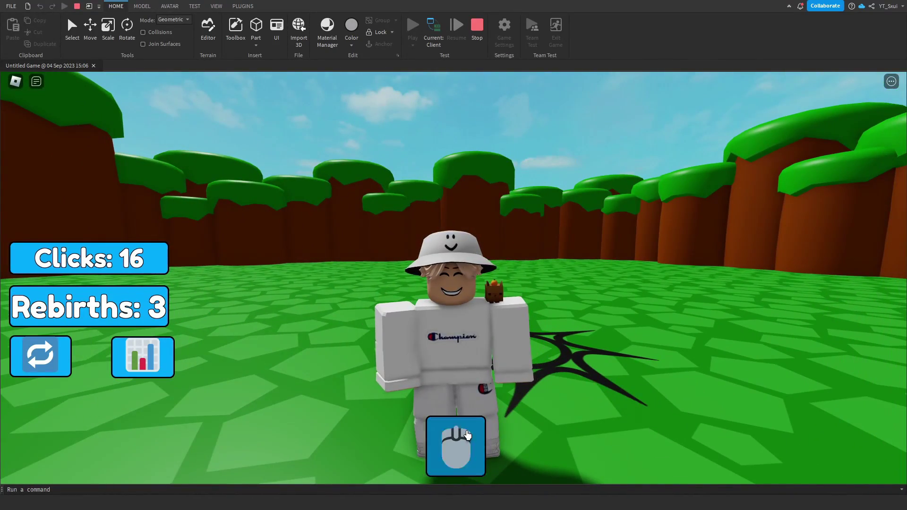
pyautogui.click(40, 356)
pyautogui.click(626, 155)
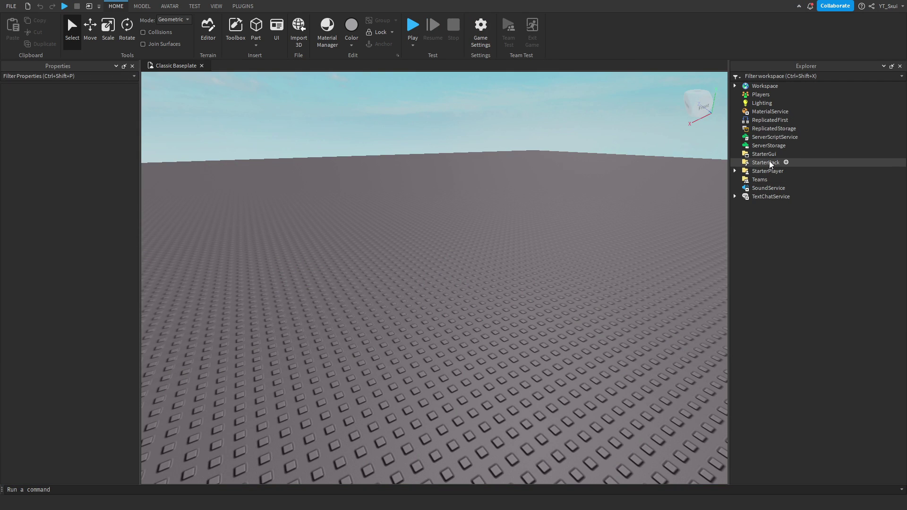
pyautogui.moveTo(764, 154)
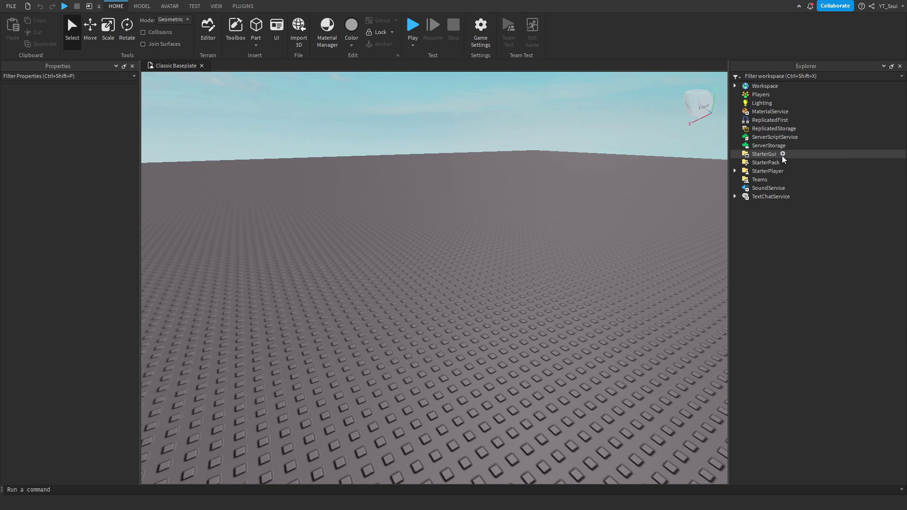
# - Insert a ScreenGui into StarterGui and rename it Gamepass Shop
pyautogui.click(781, 155)
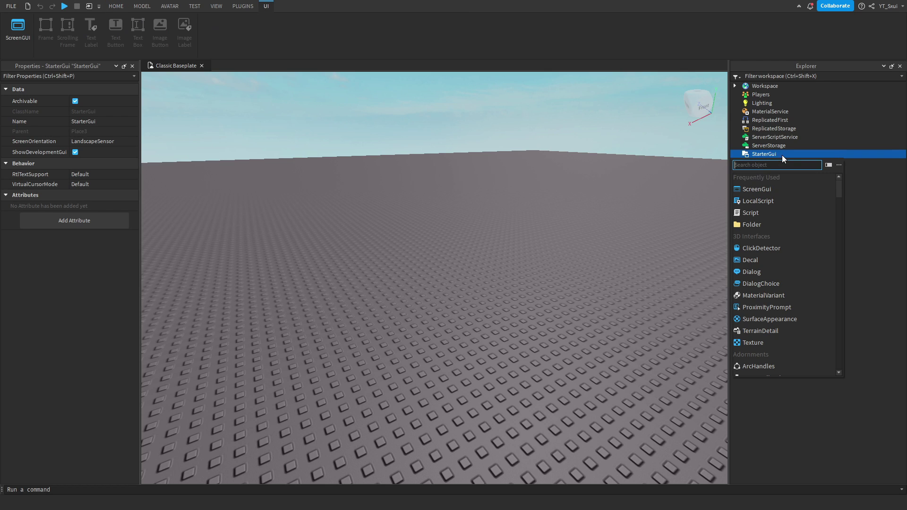
pyautogui.click(783, 182)
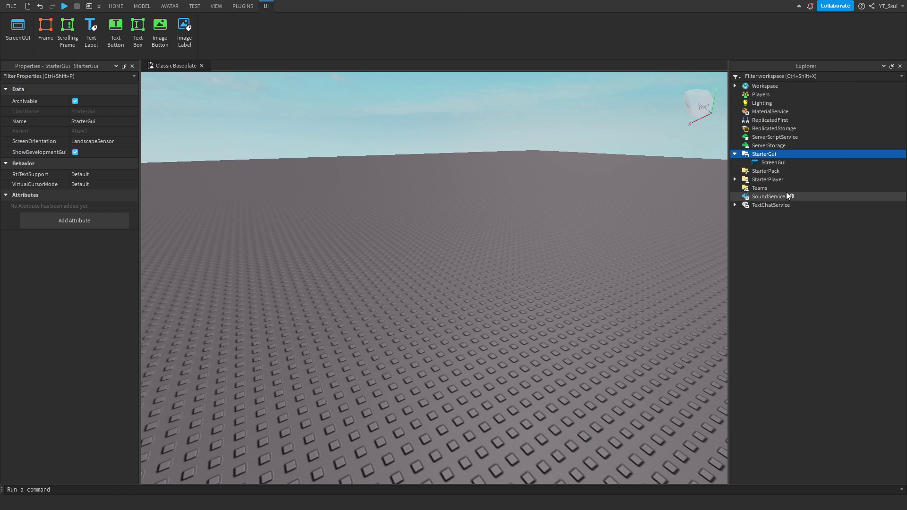
pyautogui.click(773, 163)
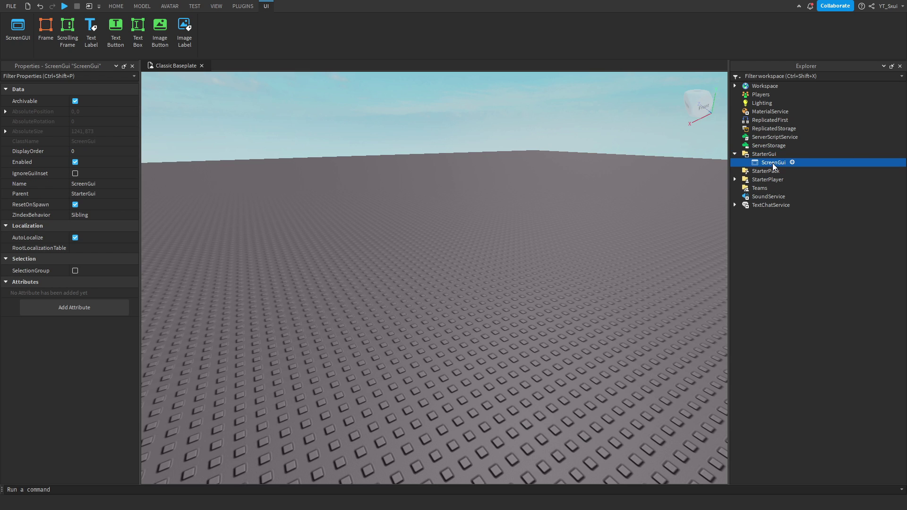
pyautogui.rightClick(771, 162)
pyautogui.click(804, 227)
pyautogui.write('Gamepass Shop')
pyautogui.press('Return')
# - Insert a Frame into Gamepass Shop, move it toward the centre and enlarge it, undoing a botched resize
pyautogui.click(805, 162)
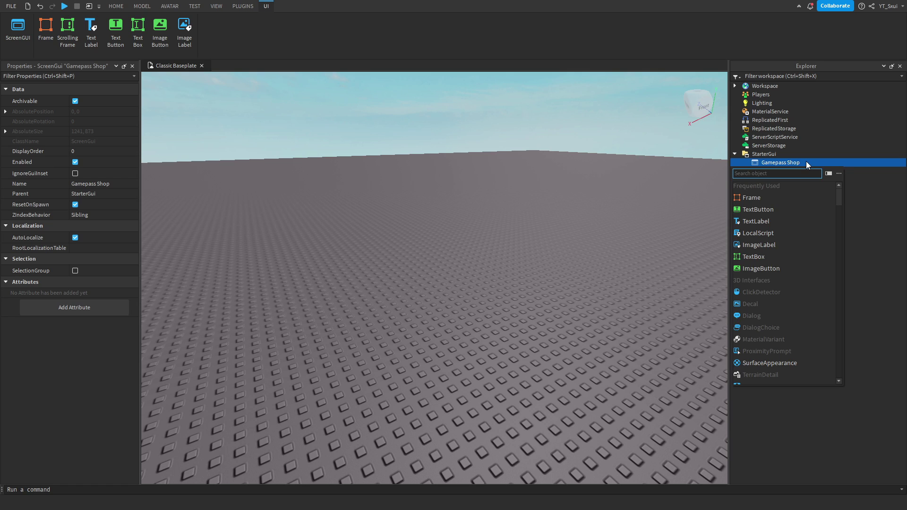
pyautogui.click(791, 200)
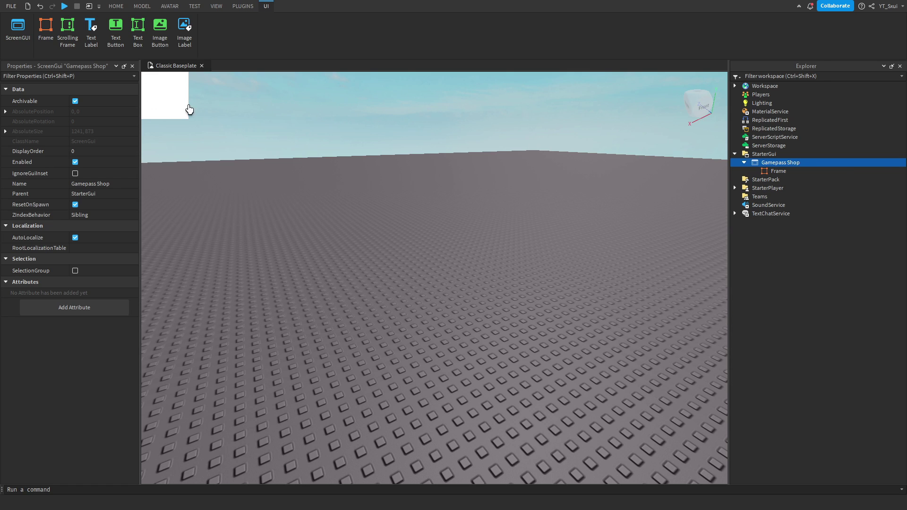
pyautogui.click(166, 100)
pyautogui.moveTo(167, 99)
pyautogui.mouseDown()
pyautogui.moveTo(374, 232)
pyautogui.moveTo(439, 255)
pyautogui.mouseUp()
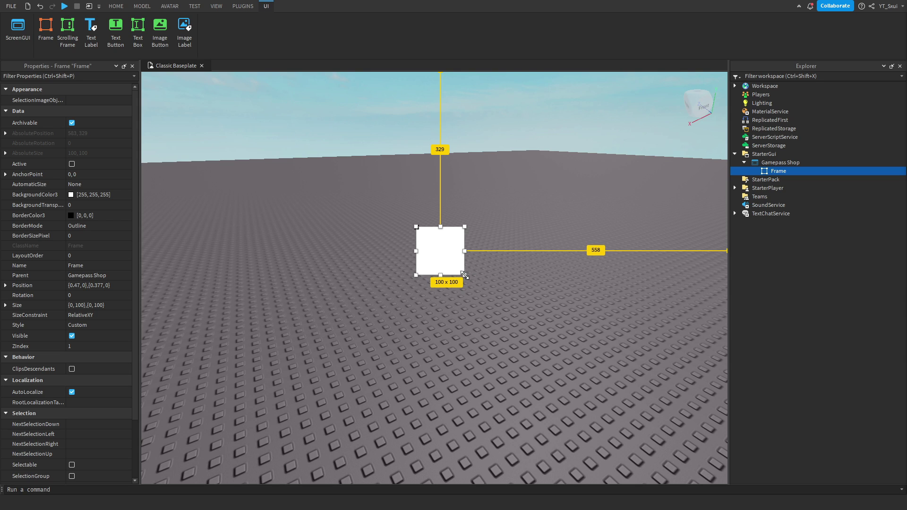
pyautogui.moveTo(463, 275); pyautogui.dragTo(558, 372)
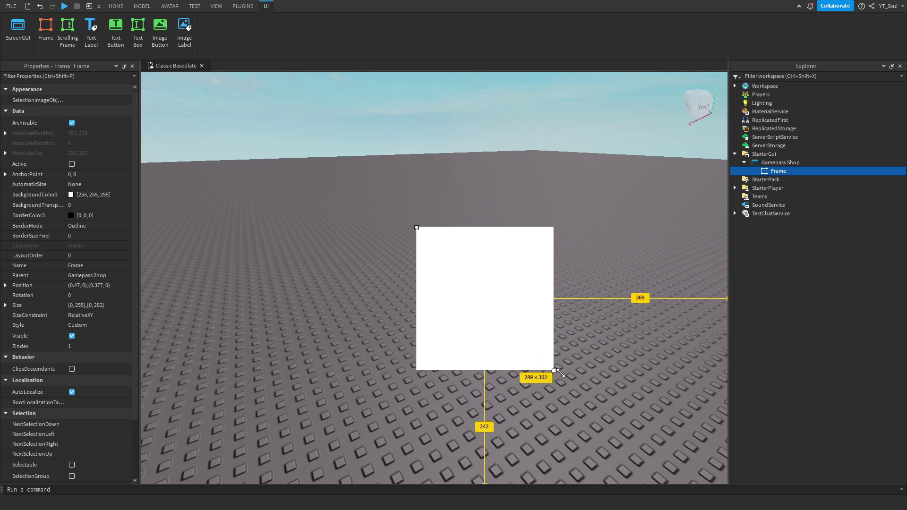
pyautogui.moveTo(558, 372); pyautogui.dragTo(719, 363)
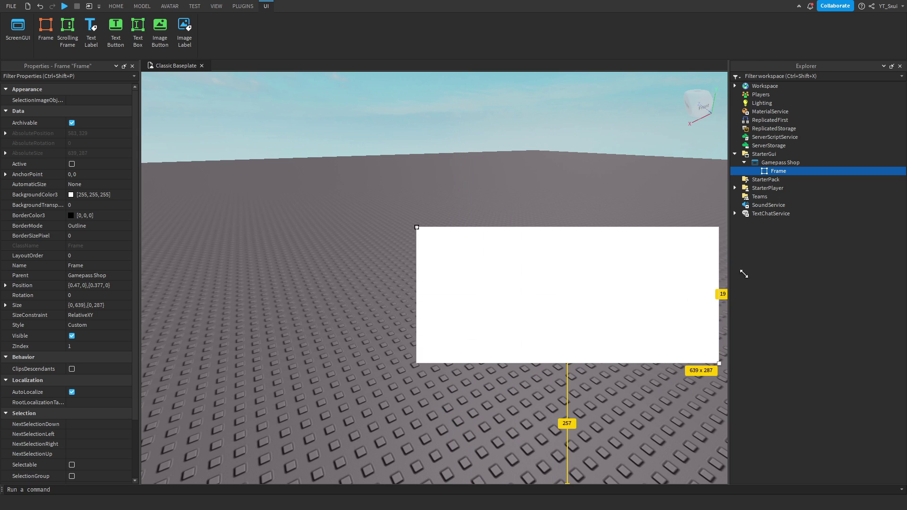
pyautogui.moveTo(743, 274); pyautogui.dragTo(720, 150)
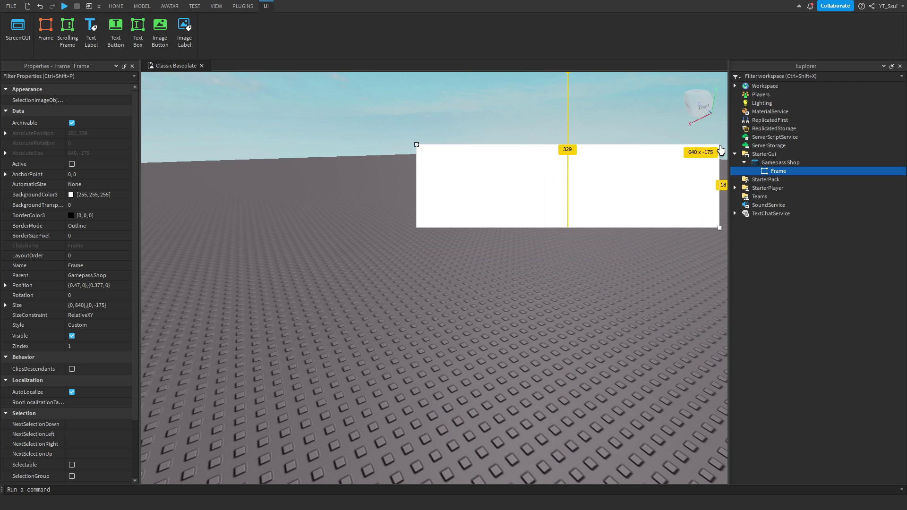
pyautogui.hotkey('ctrl', 'z')
# - Enlarge the frame further and set its Position X to 0.224 so it sits near screen centre
pyautogui.click(323, 279)
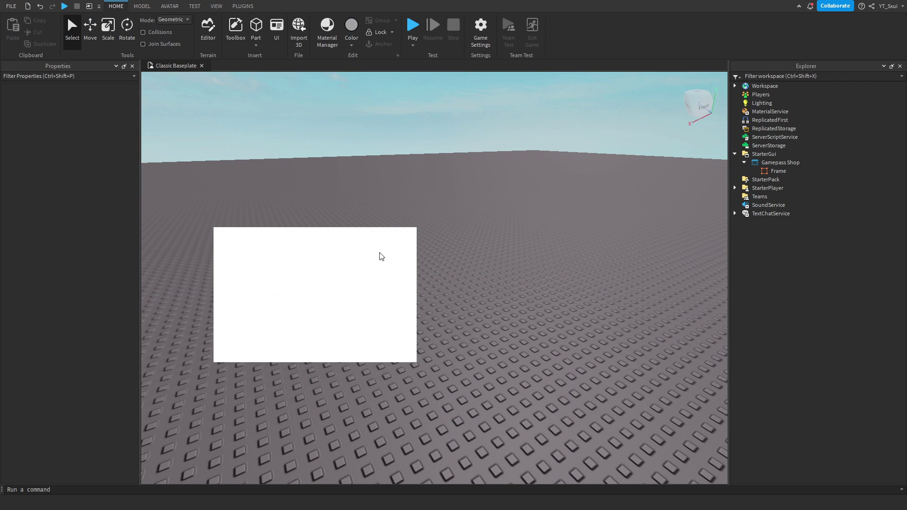
pyautogui.click(778, 171)
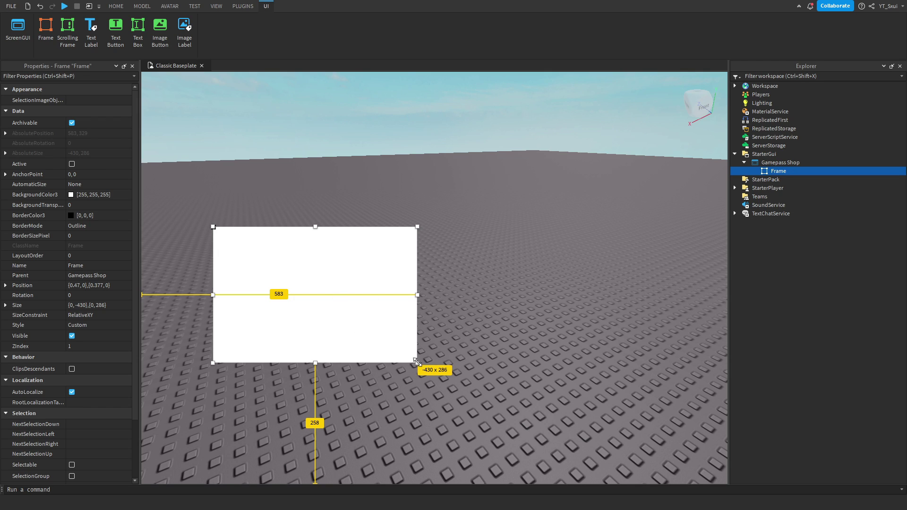
pyautogui.moveTo(416, 363); pyautogui.dragTo(451, 404)
pyautogui.press('Escape')
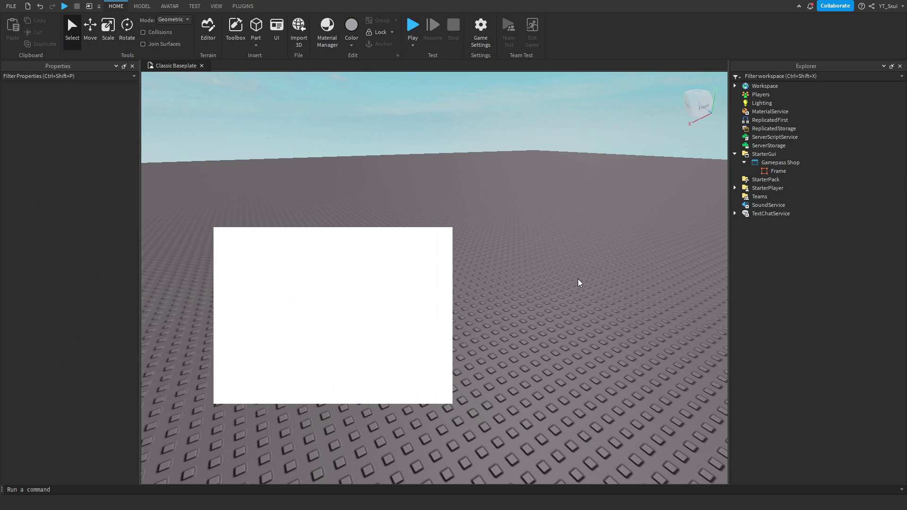
pyautogui.click(778, 171)
pyautogui.moveTo(451, 228)
pyautogui.mouseDown()
pyautogui.moveTo(461, 203)
pyautogui.moveTo(509, 207)
pyautogui.mouseUp()
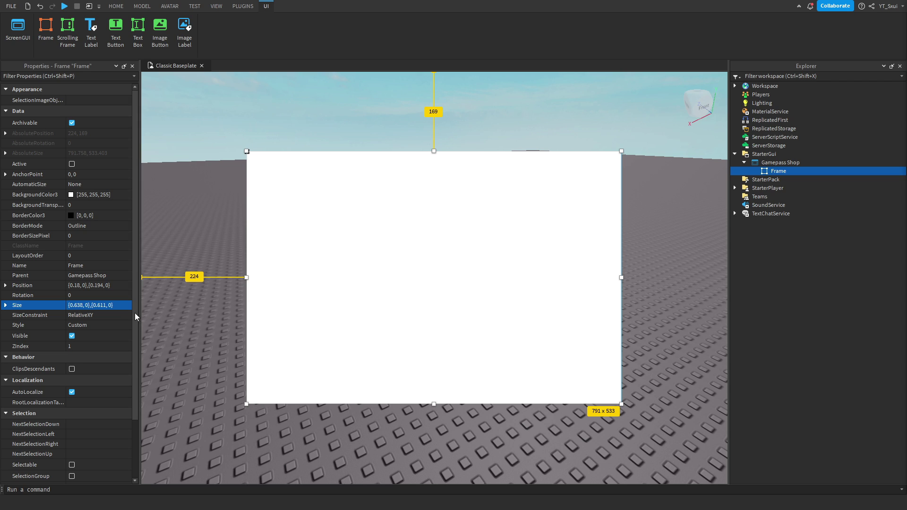
pyautogui.click(103, 285)
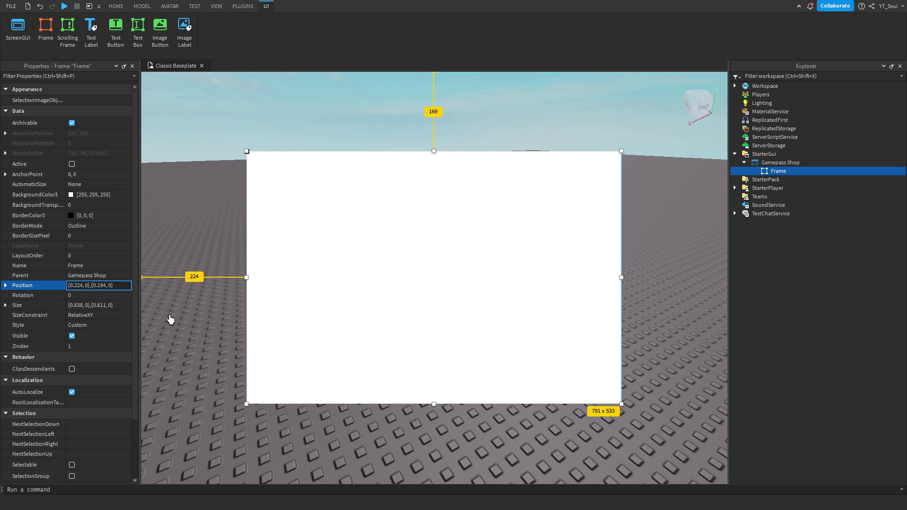
pyautogui.hotkey('ctrl', 'v')
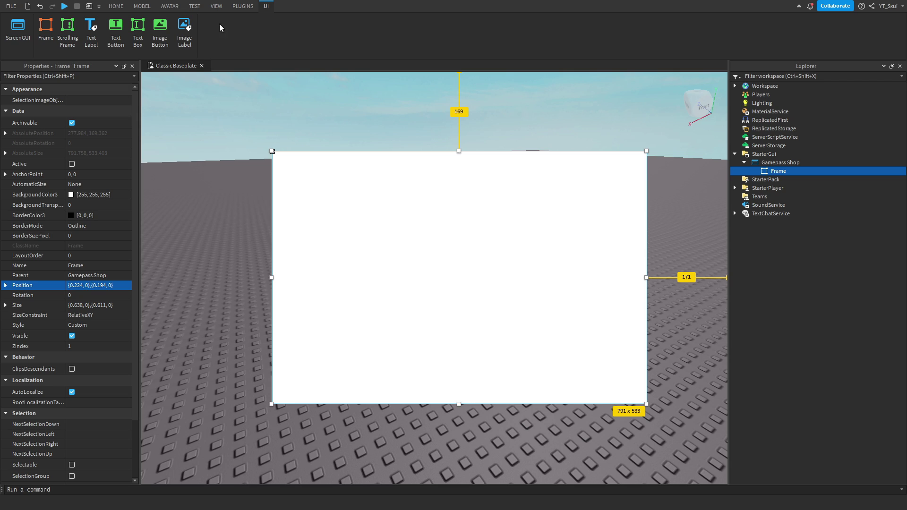
pyautogui.click(116, 5)
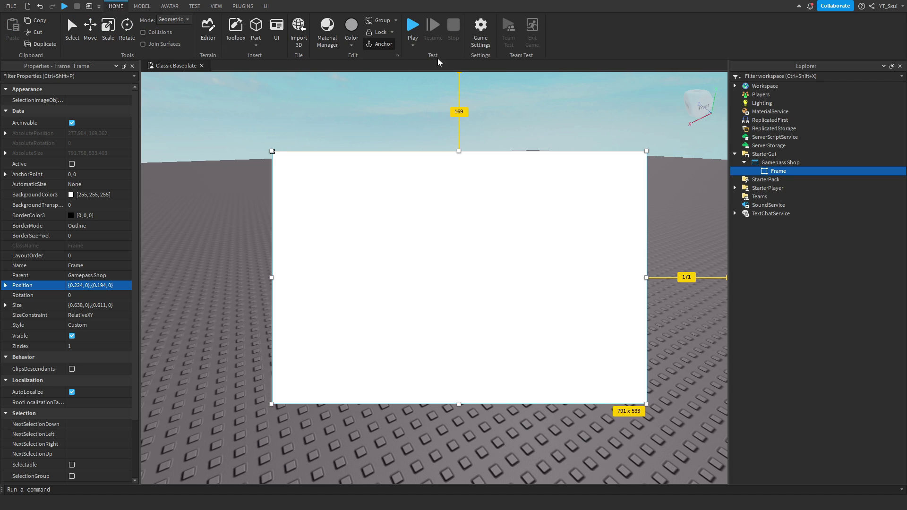
pyautogui.click(436, 58)
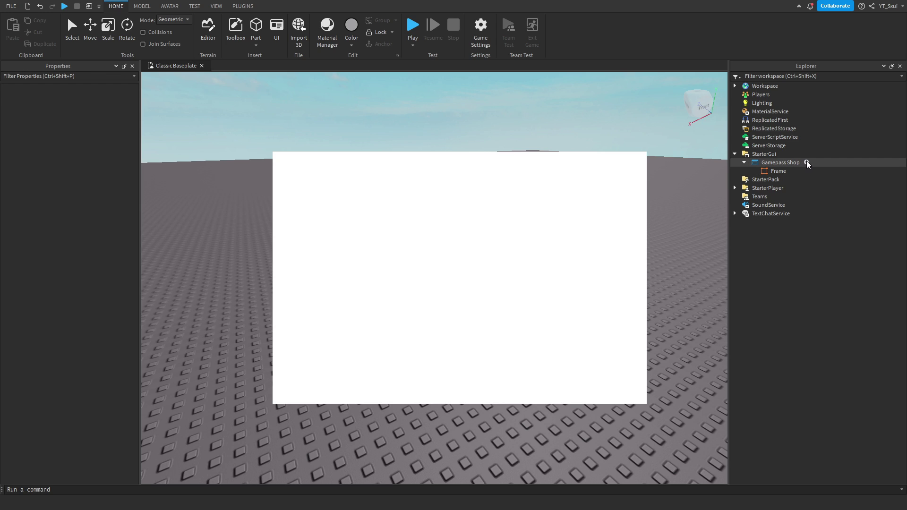
# - Add a TextButton on the left side, narrow it and give it a bright blue background
pyautogui.click(806, 162)
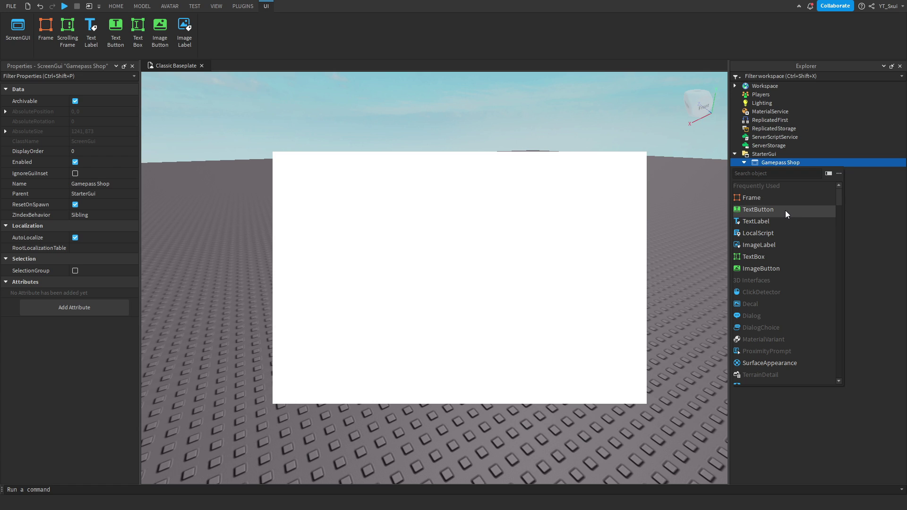
pyautogui.press('Return')
pyautogui.click(115, 32)
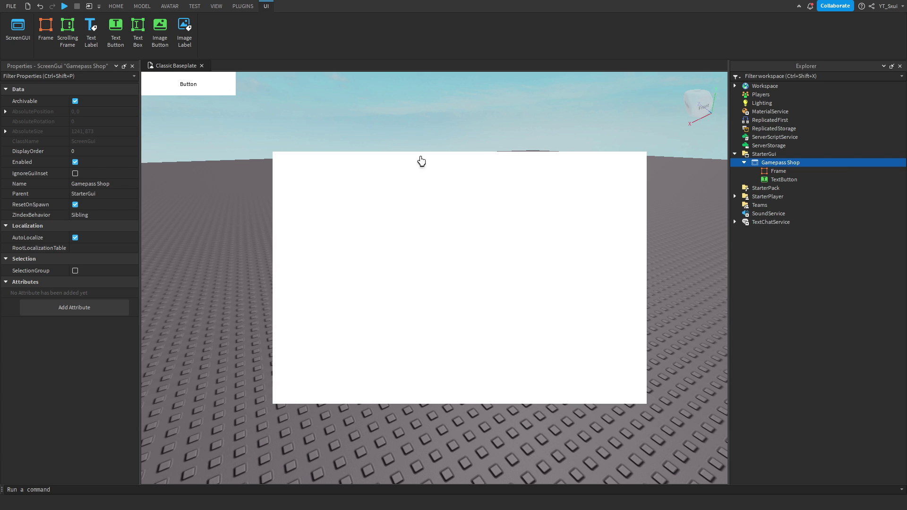
pyautogui.click(182, 85)
pyautogui.moveTo(182, 85)
pyautogui.mouseDown()
pyautogui.moveTo(180, 211)
pyautogui.moveTo(197, 285)
pyautogui.mouseUp()
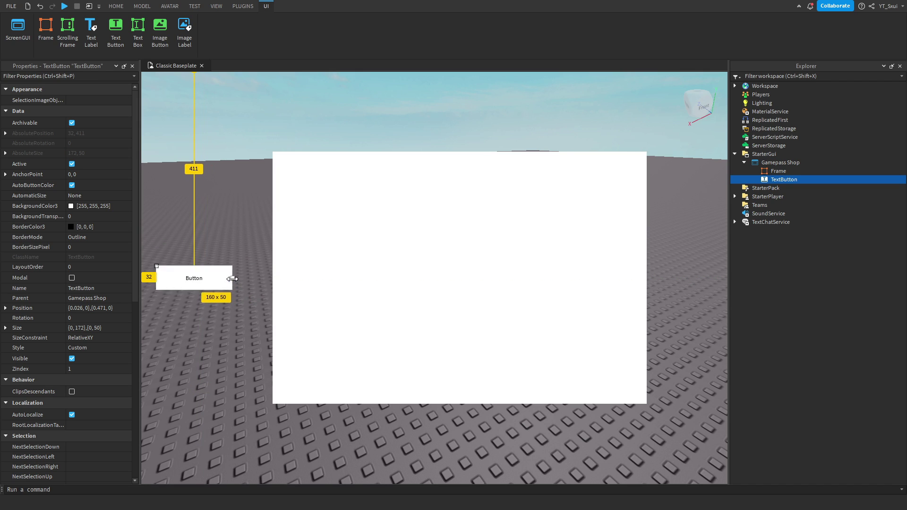
pyautogui.moveTo(252, 278); pyautogui.dragTo(220, 278)
pyautogui.click(80, 206)
pyautogui.click(395, 206)
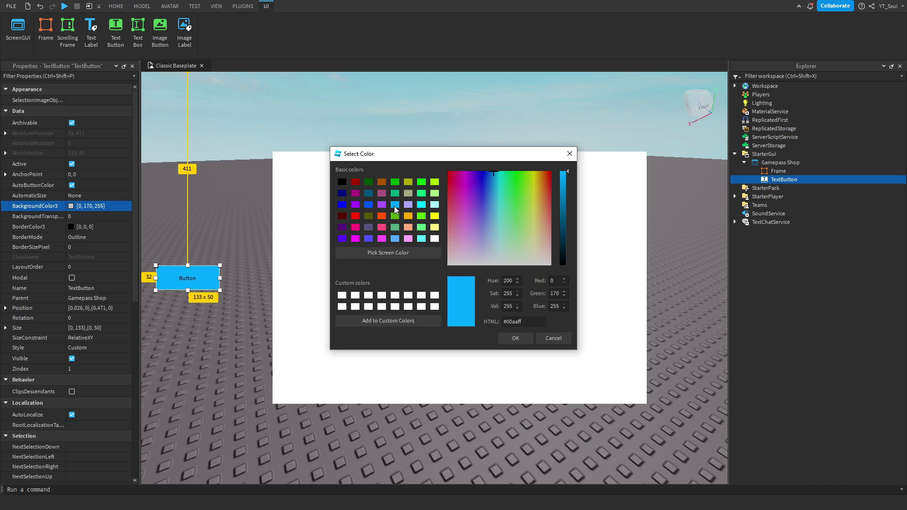
pyautogui.click(515, 338)
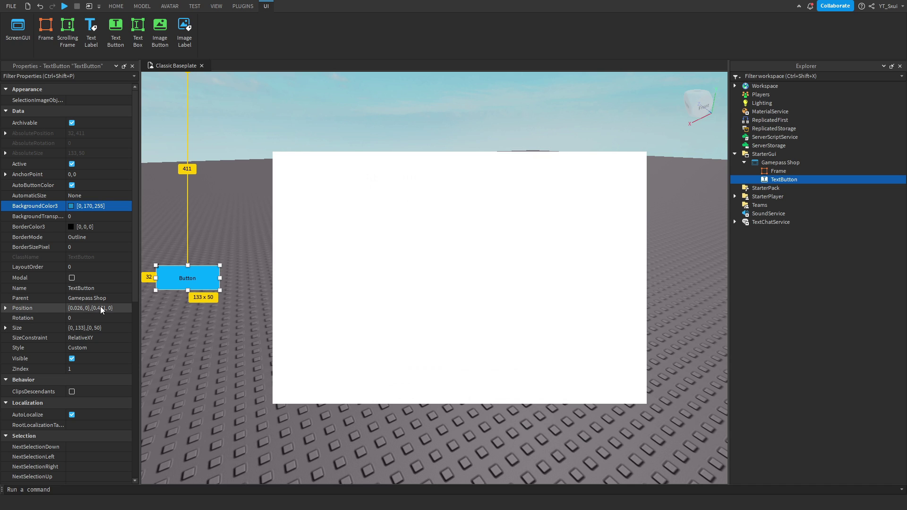
pyautogui.scroll(-5, 100, 414)
# - Make the button read SHOP in scaled white Fredoka One text
pyautogui.click(97, 418)
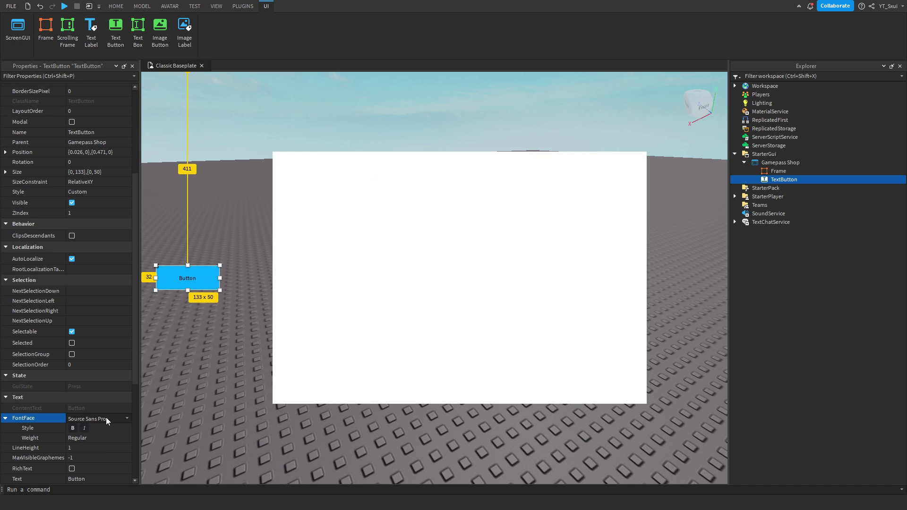
pyautogui.click(129, 418)
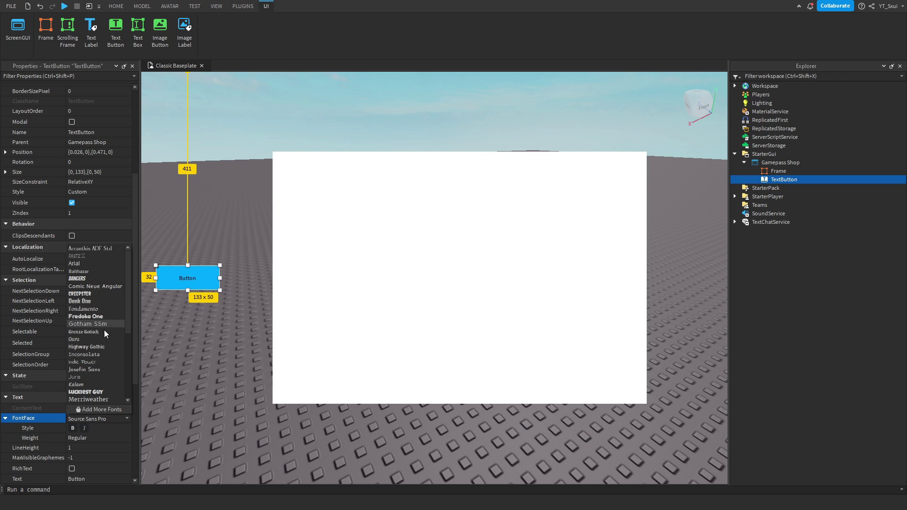
pyautogui.scroll(-2, 110, 391)
pyautogui.scroll(-2, 109, 387)
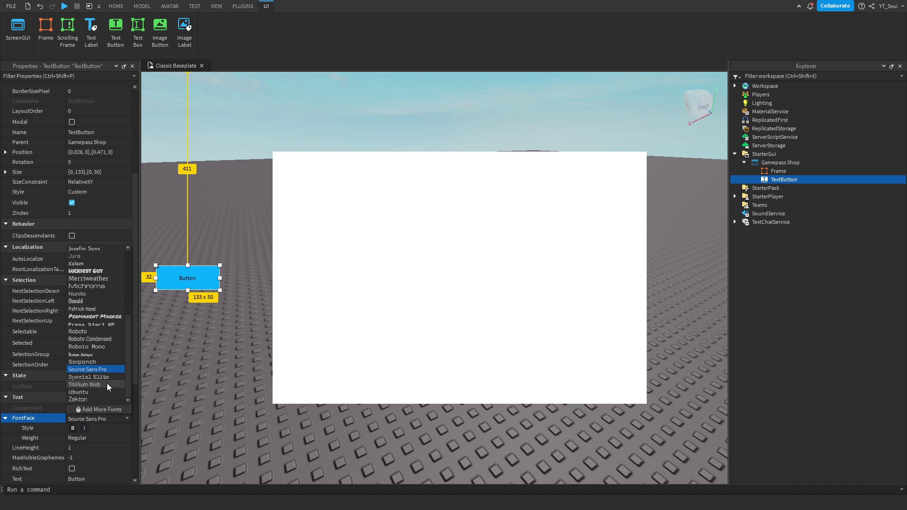
pyautogui.scroll(3, 107, 354)
pyautogui.click(106, 317)
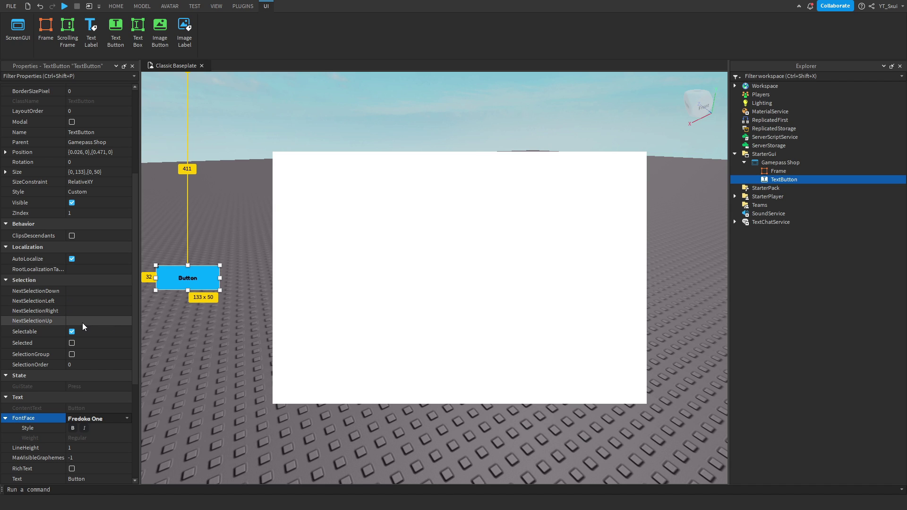
pyautogui.scroll(-2, 82, 323)
pyautogui.scroll(-1, 97, 385)
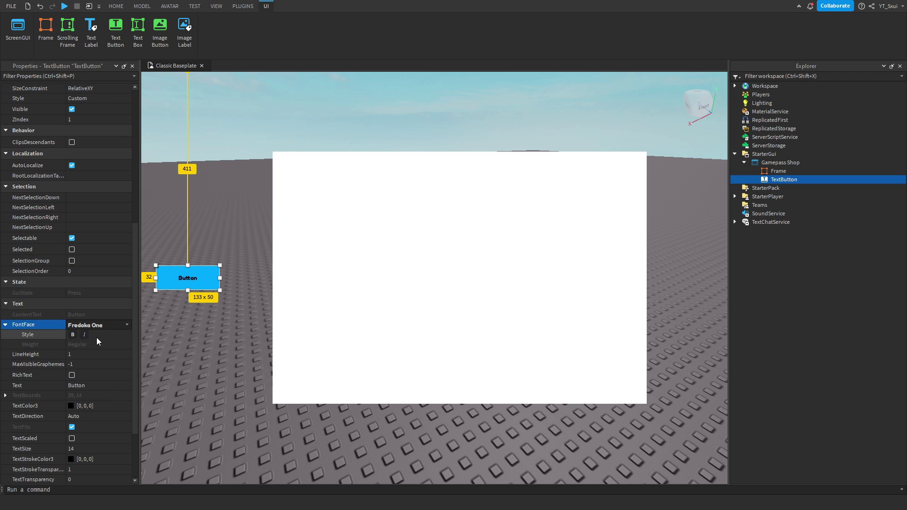
pyautogui.click(100, 385)
pyautogui.write('SHOP')
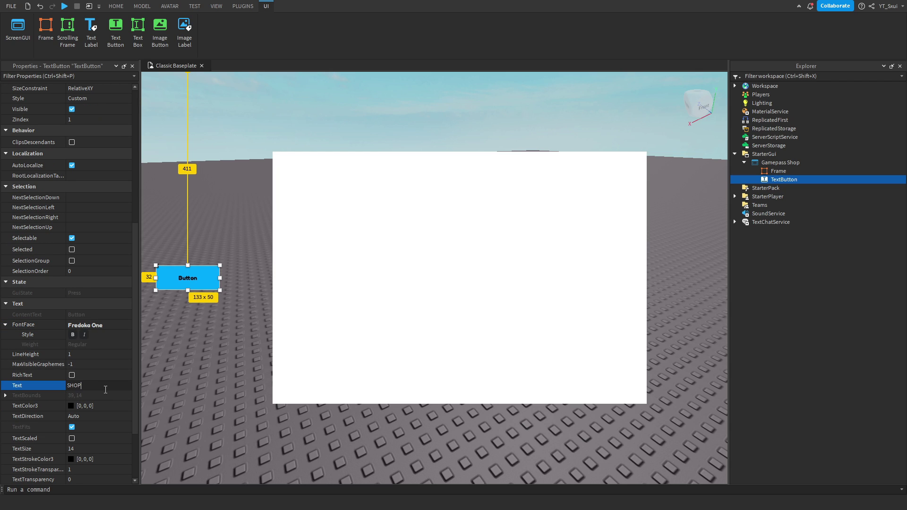
pyautogui.press('Return')
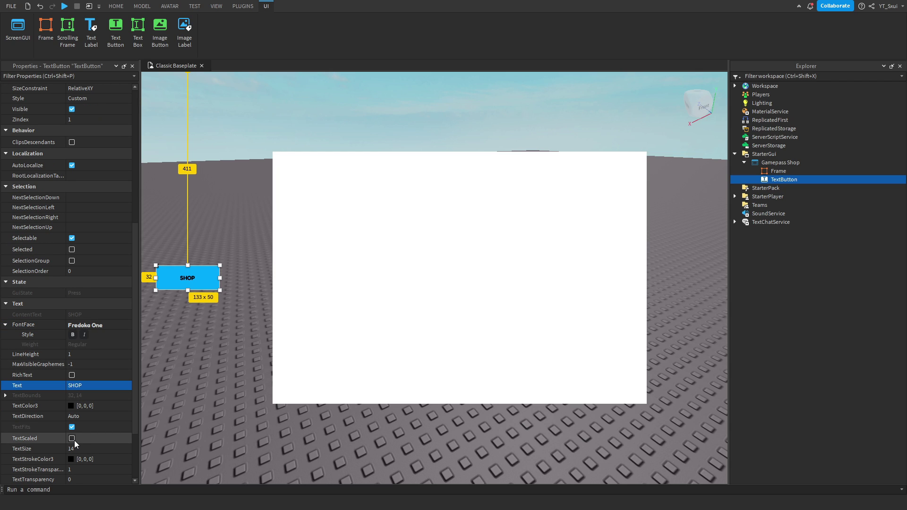
pyautogui.click(72, 437)
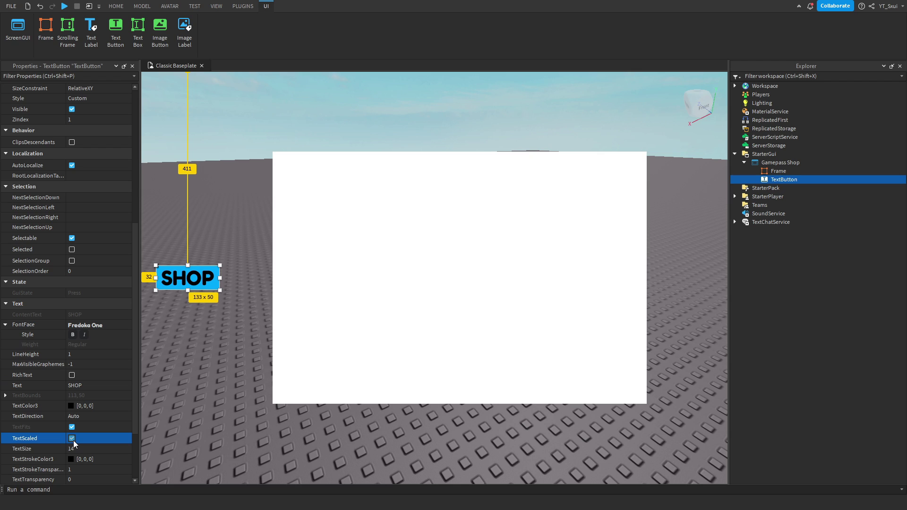
pyautogui.click(72, 405)
pyautogui.click(434, 238)
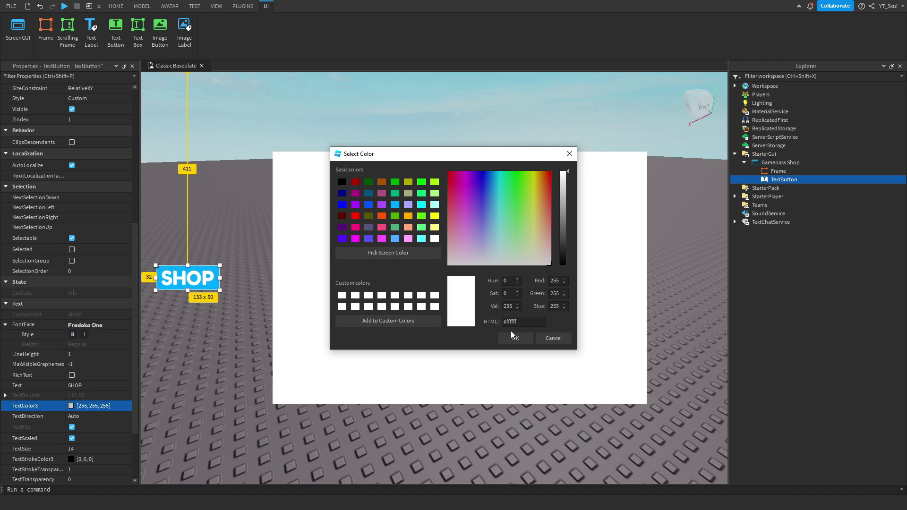
pyautogui.click(516, 338)
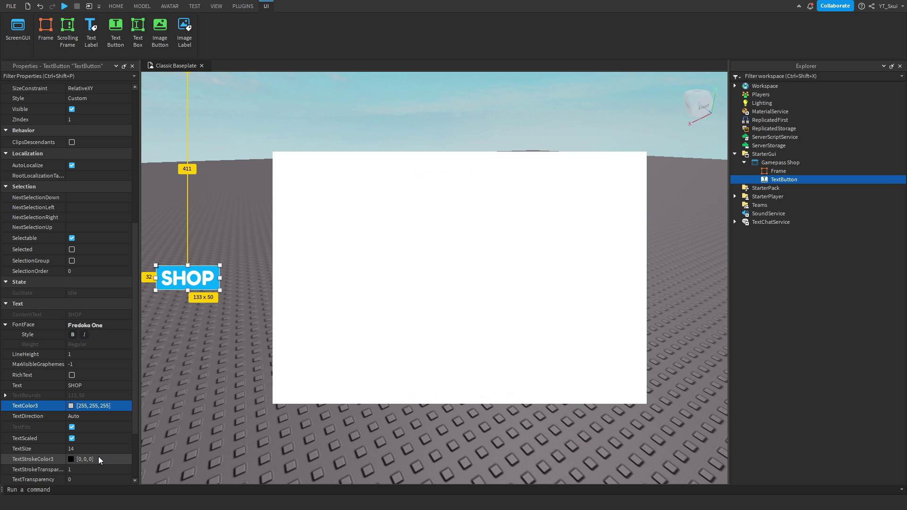
# - Add a UICorner with CornerRadius 2, 8 to round the SHOP button
pyautogui.click(194, 304)
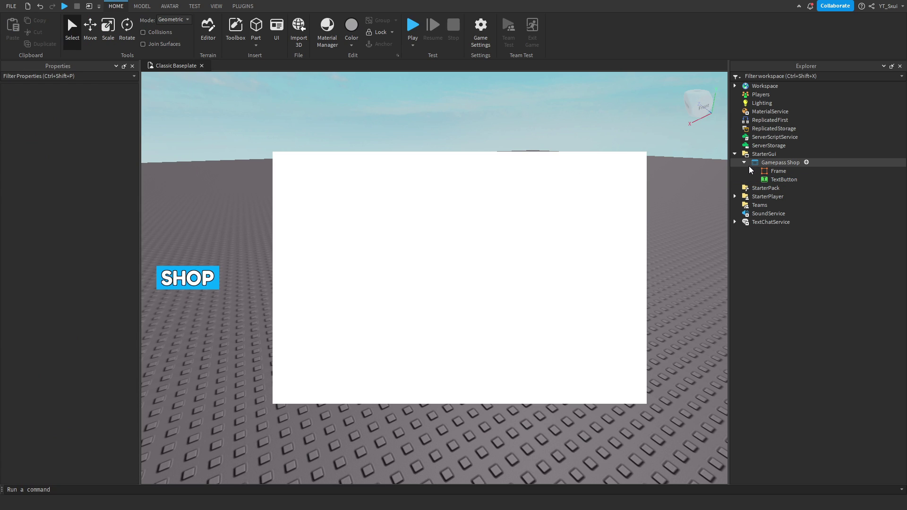
pyautogui.click(785, 179)
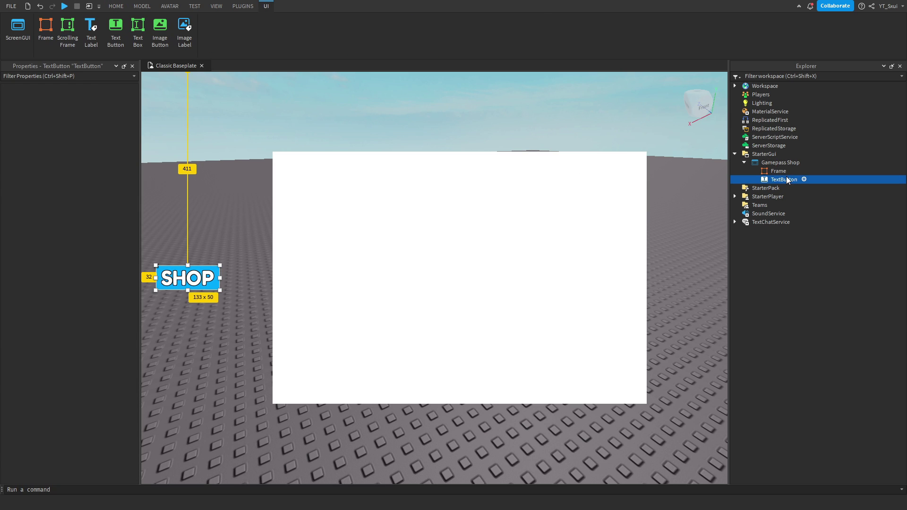
pyautogui.click(803, 179)
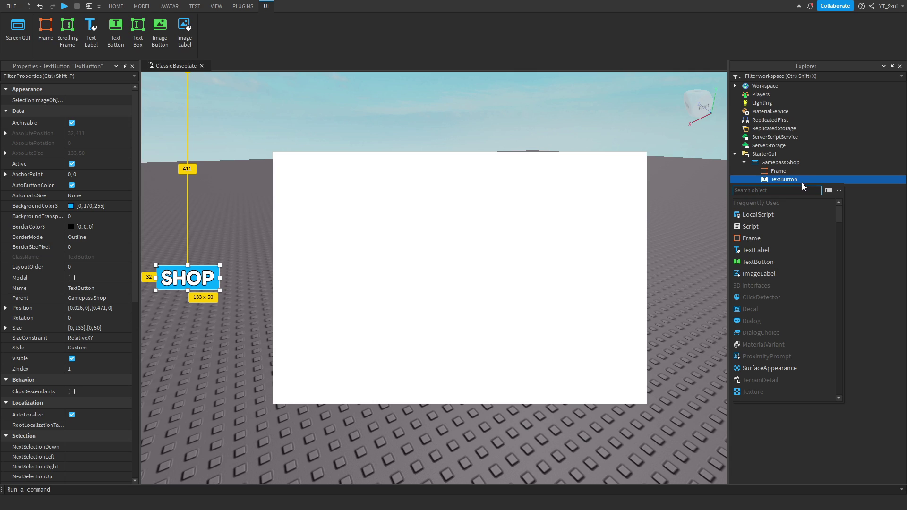
pyautogui.scroll(-5, 801, 298)
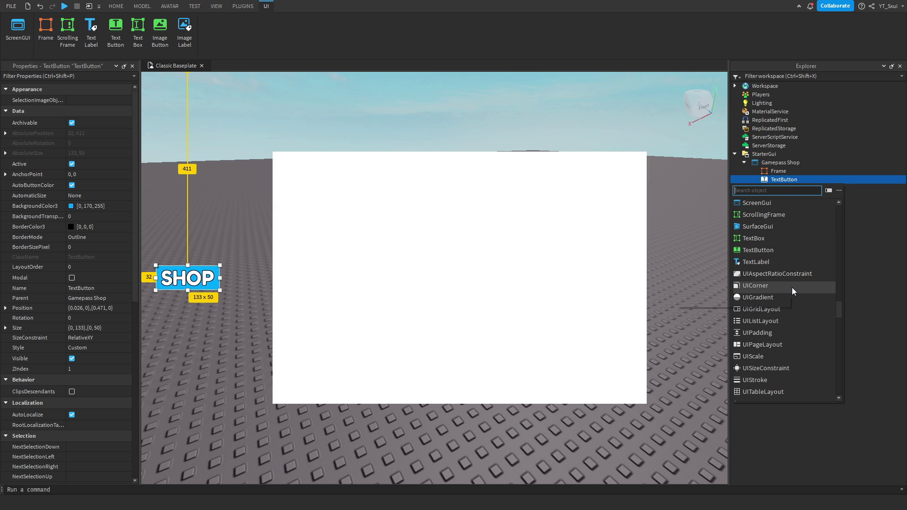
pyautogui.click(792, 287)
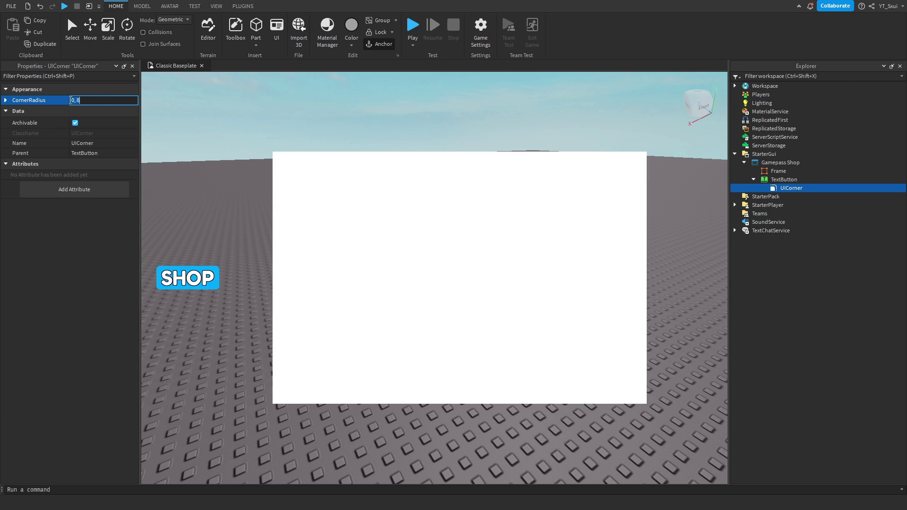
pyautogui.write('2')
pyautogui.press('Return')
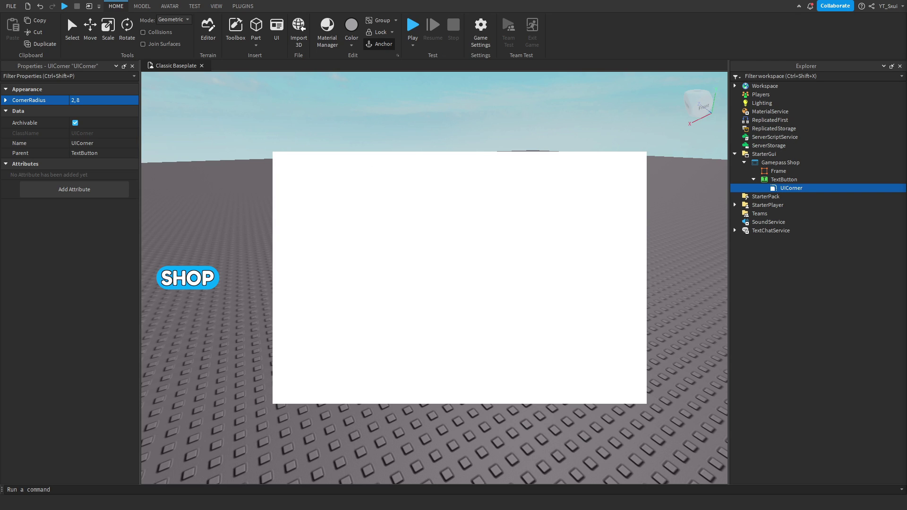
pyautogui.moveTo(783, 180)
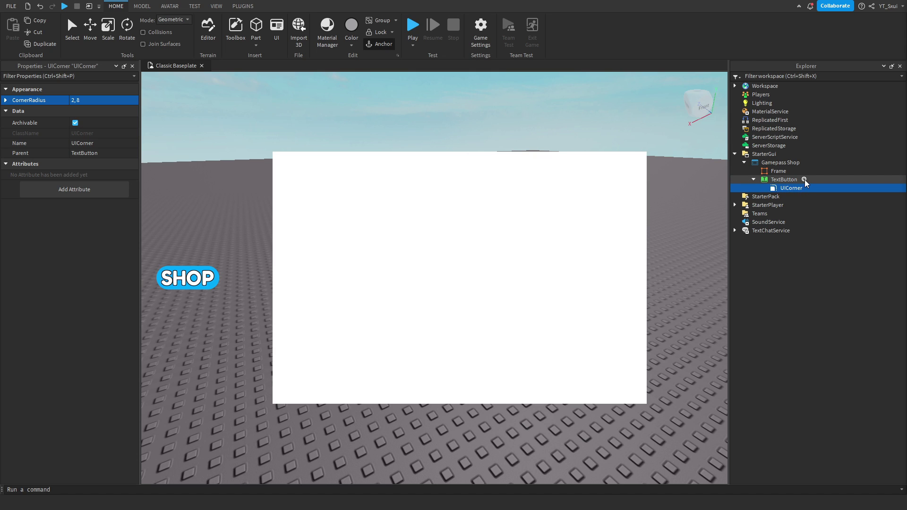
# - Insert a LocalScript under the SHOP button
pyautogui.click(808, 180)
pyautogui.scroll(3, 782, 227)
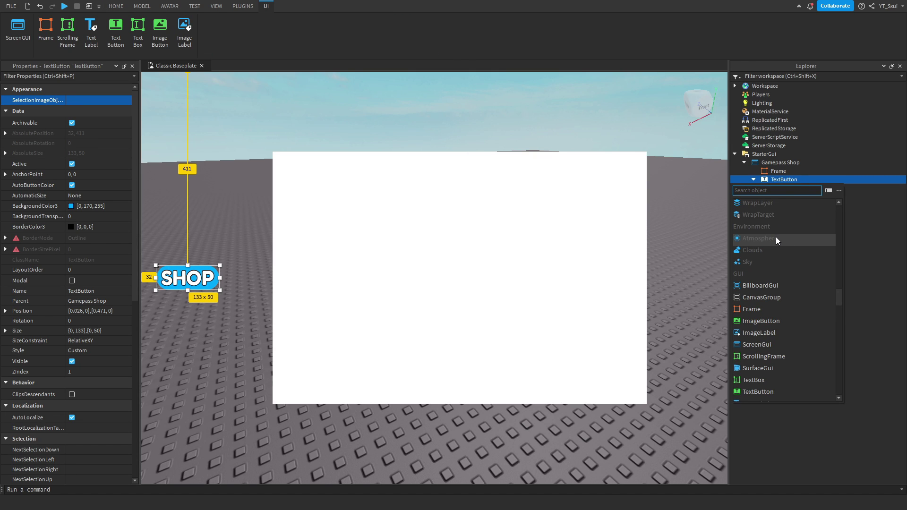
pyautogui.scroll(3, 775, 237)
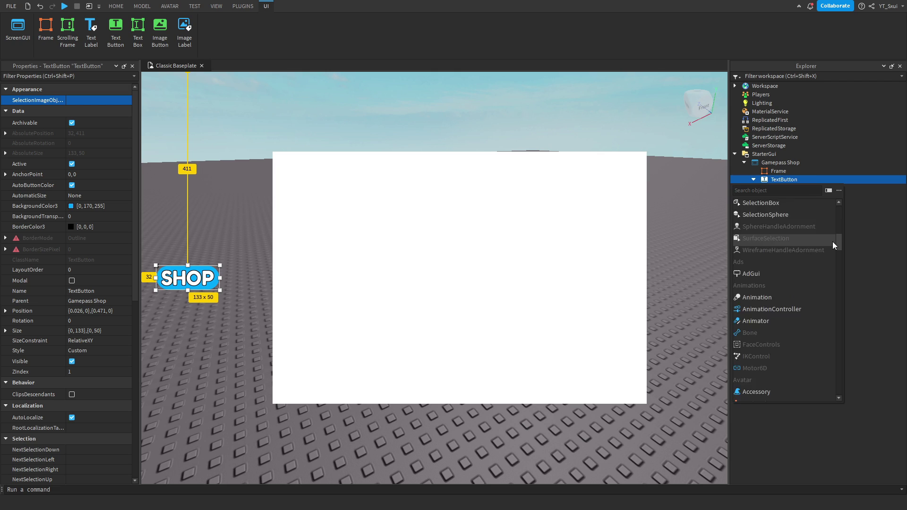
pyautogui.write('lo')
pyautogui.click(799, 215)
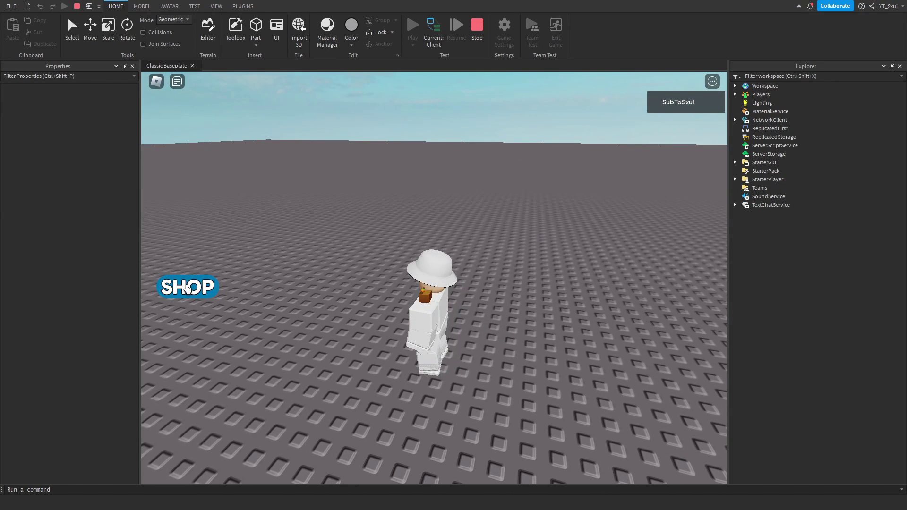
# - In Play, toggle the shop frame with the SHOP button several times, then stop the test
pyautogui.click(189, 287)
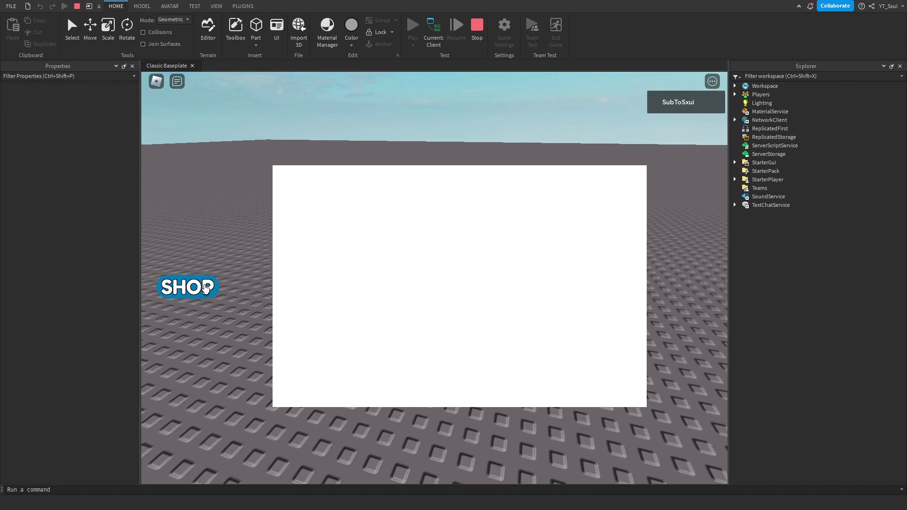
pyautogui.click(208, 289)
pyautogui.click(207, 289)
pyautogui.click(208, 289)
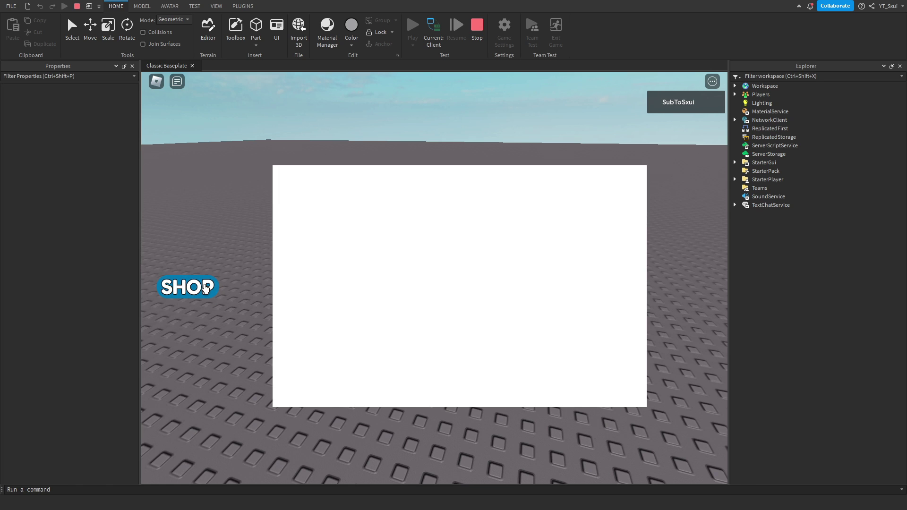
pyautogui.click(208, 289)
pyautogui.click(207, 289)
pyautogui.click(208, 289)
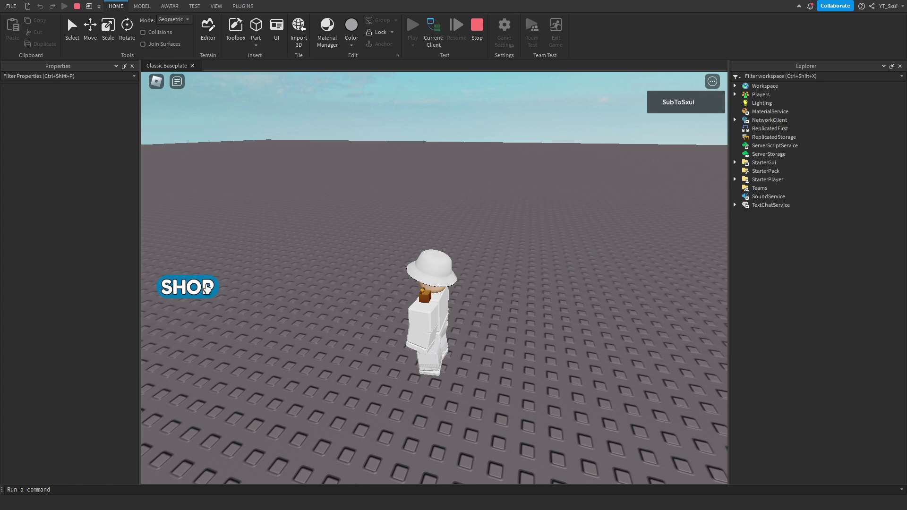
pyautogui.moveTo(387, 243); pyautogui.dragTo(400, 235, button='right')
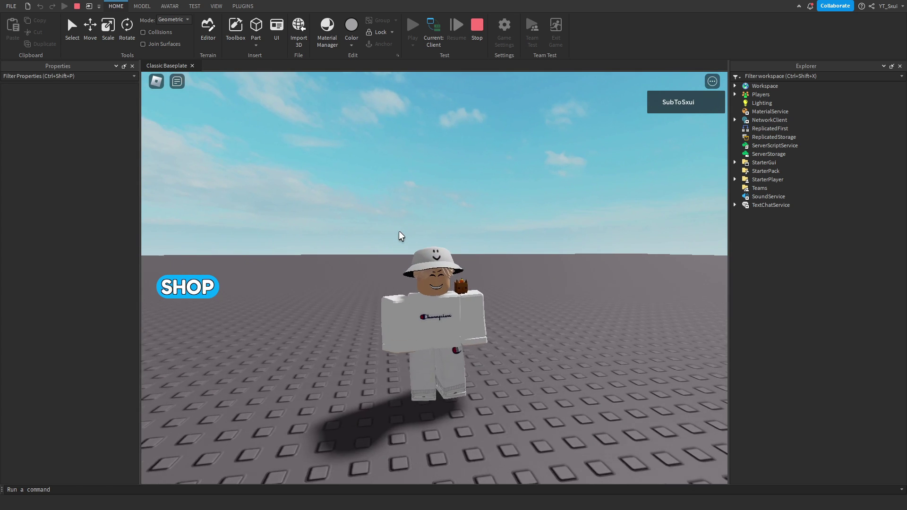
pyautogui.click(477, 30)
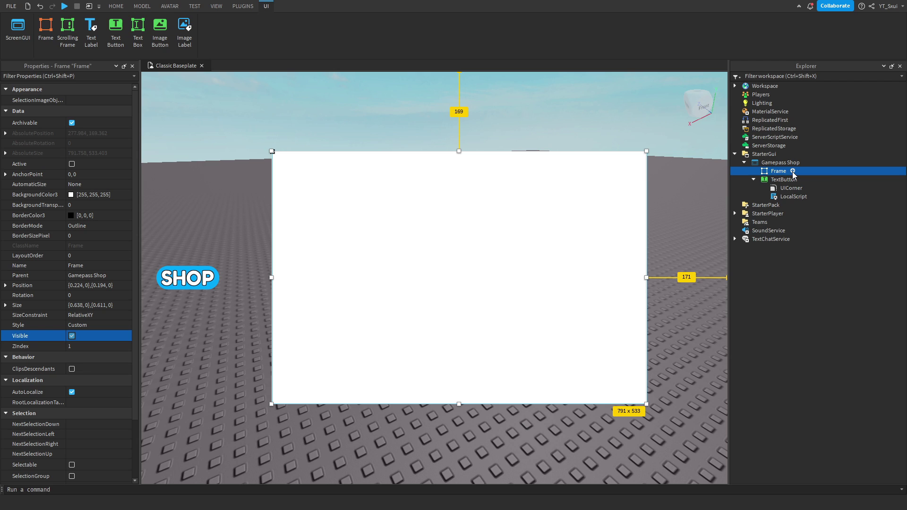
# - Add a UICorner with CornerRadius 0, 14 to the white shop frame
pyautogui.click(791, 171)
pyautogui.write('UI')
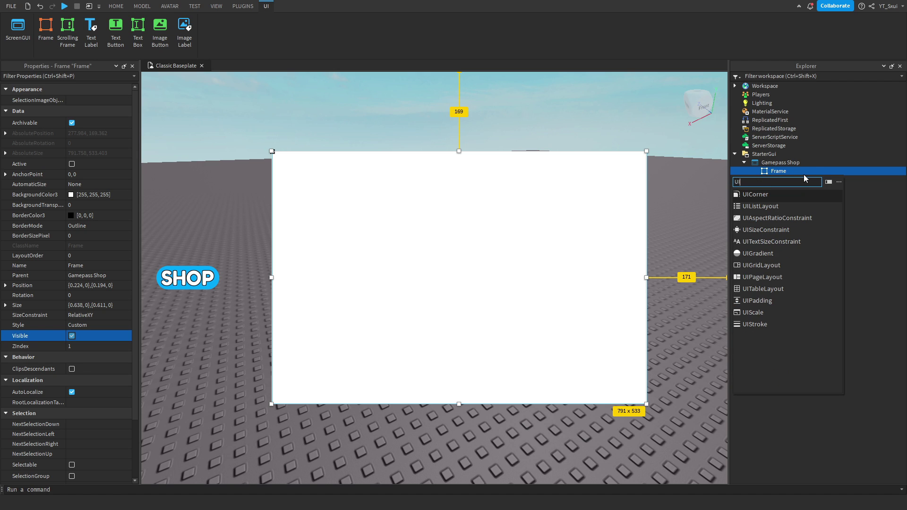
pyautogui.click(754, 194)
pyautogui.write('0, 10')
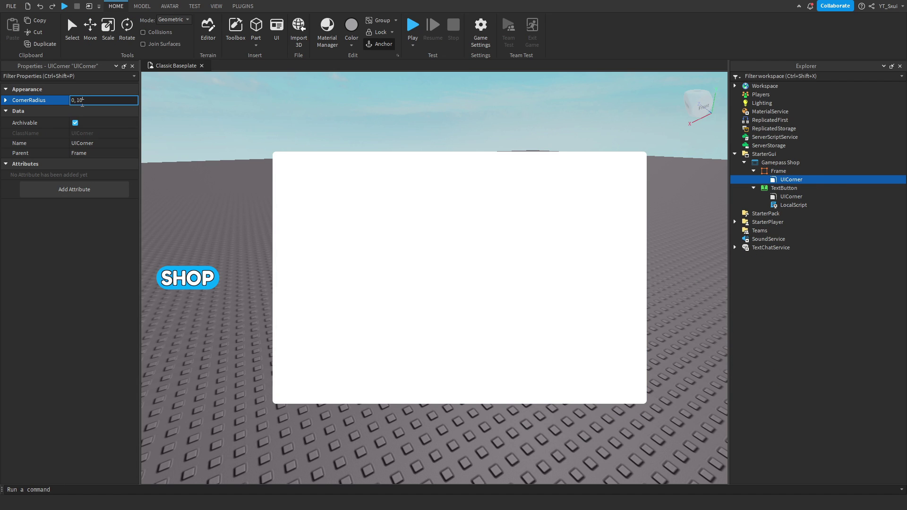
pyautogui.write('4')
pyautogui.press('Return')
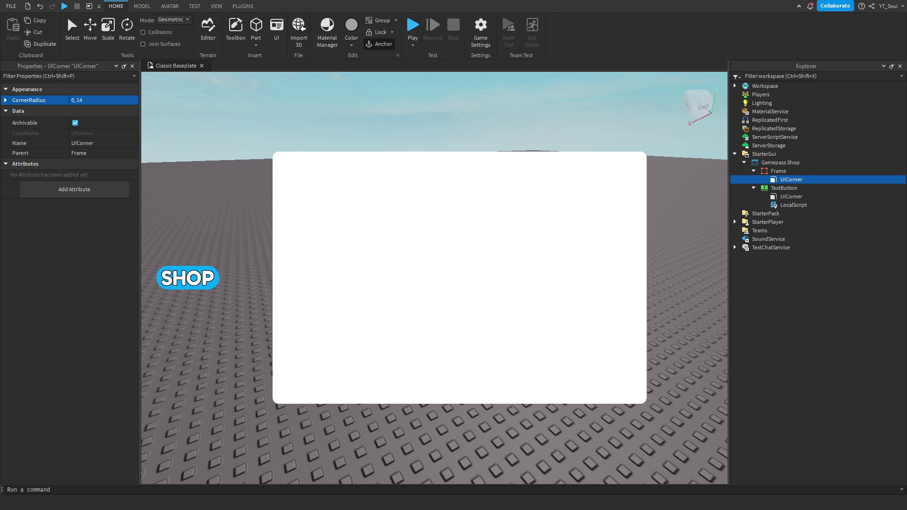
pyautogui.moveTo(778, 171)
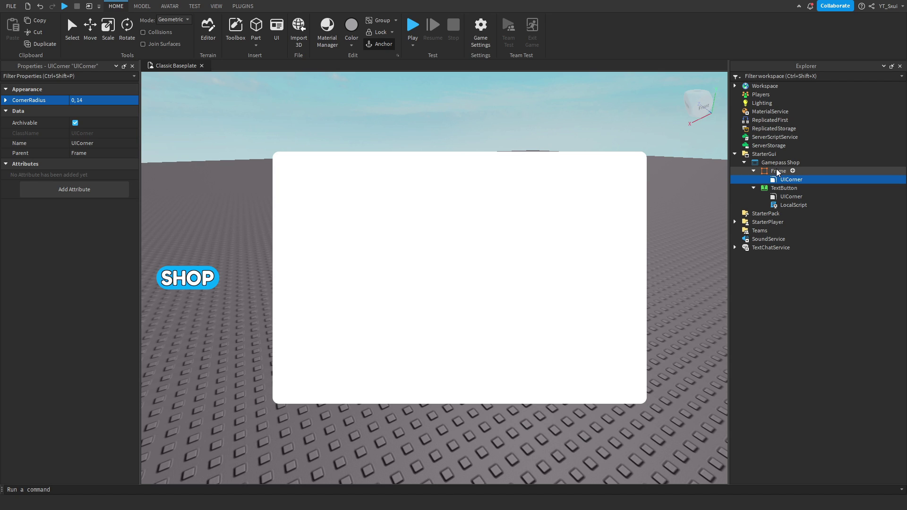
# - Set the shop frame's BackgroundColor3 to light blue (0,170,255)
pyautogui.click(777, 171)
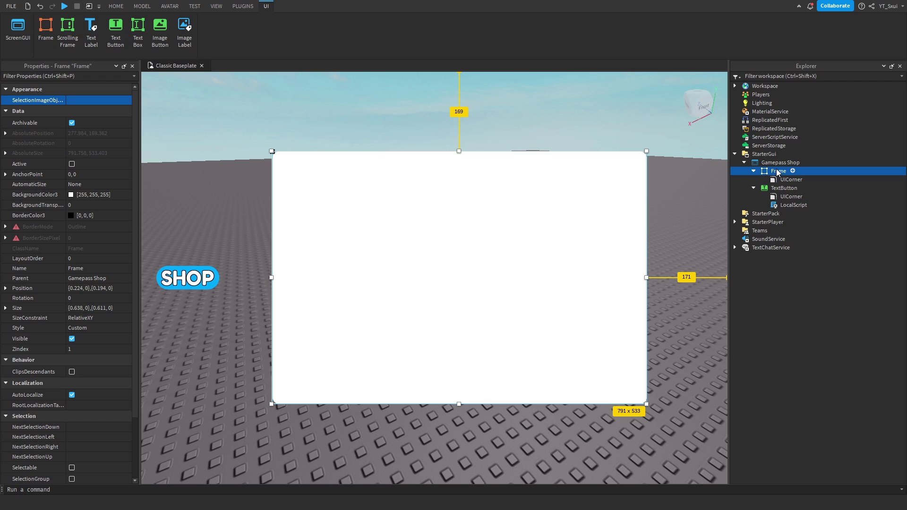
pyautogui.click(70, 194)
pyautogui.click(396, 205)
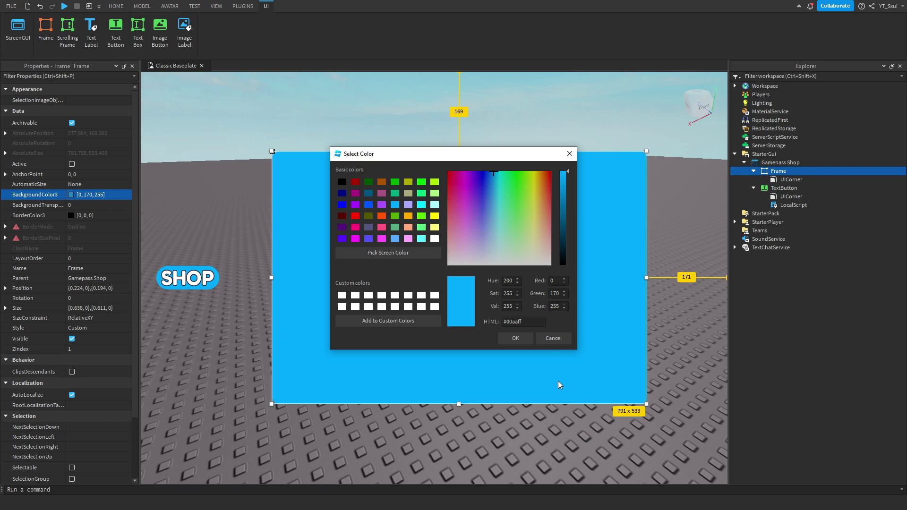
pyautogui.click(515, 338)
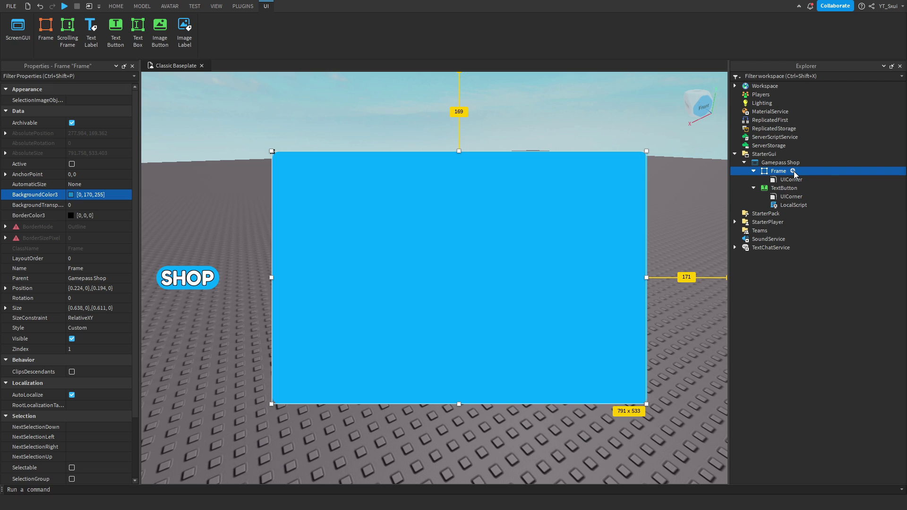
# - Add a TextLabel stretched across the frame's width with BackgroundTransparency 1
pyautogui.click(793, 171)
pyautogui.click(786, 206)
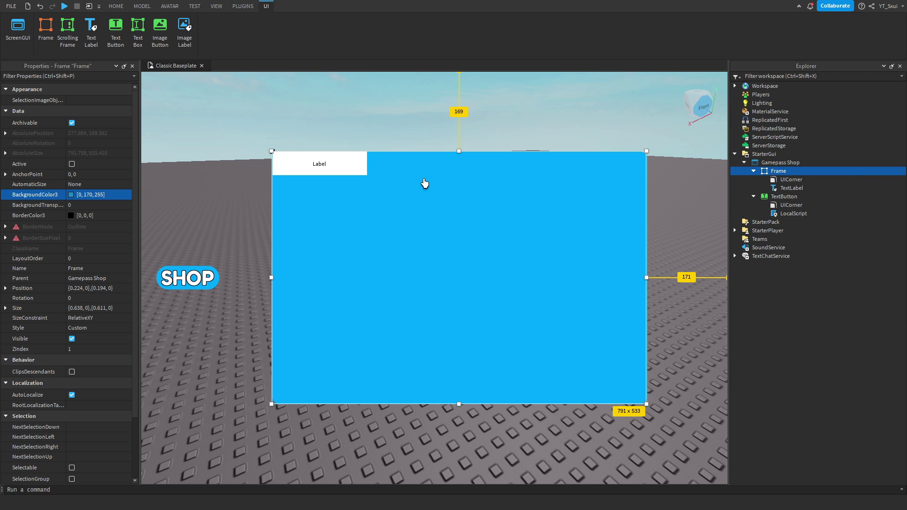
pyautogui.click(358, 164)
pyautogui.moveTo(367, 163)
pyautogui.mouseDown()
pyautogui.moveTo(576, 181)
pyautogui.moveTo(645, 164)
pyautogui.mouseUp()
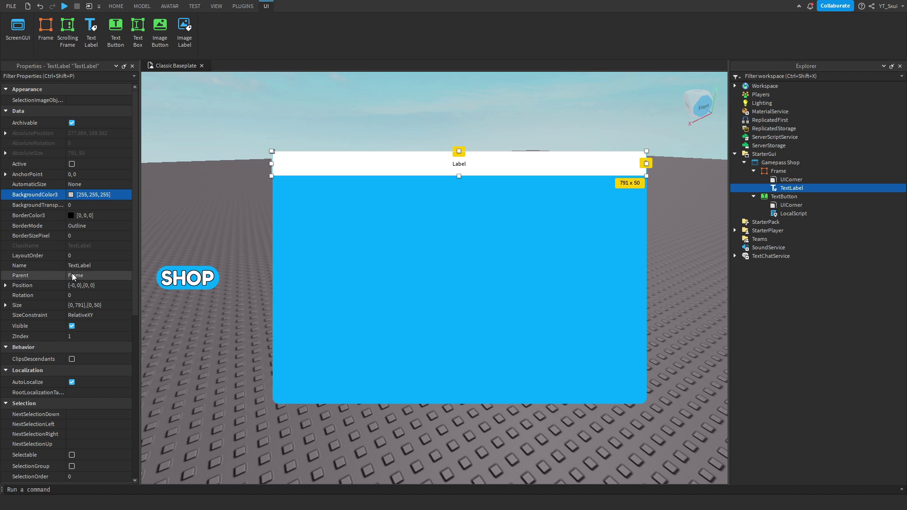
pyautogui.click(78, 285)
pyautogui.scroll(-1, 79, 285)
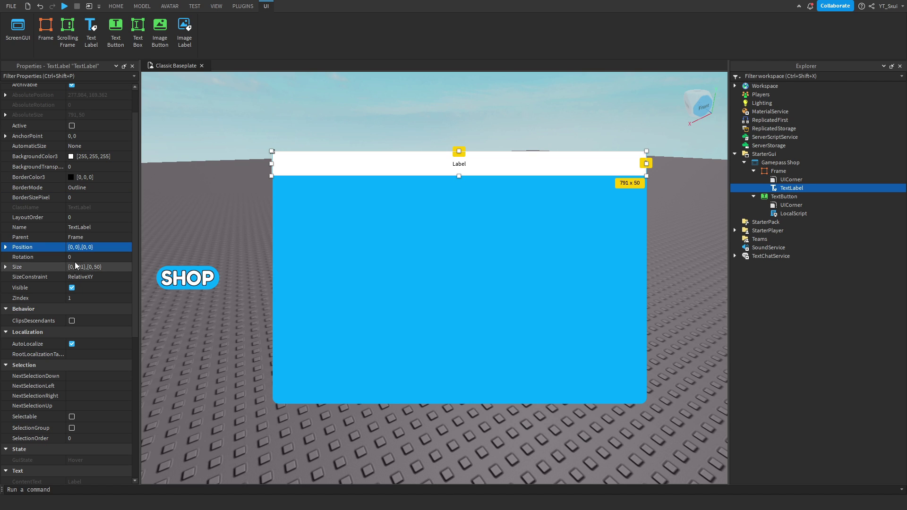
pyautogui.click(85, 167)
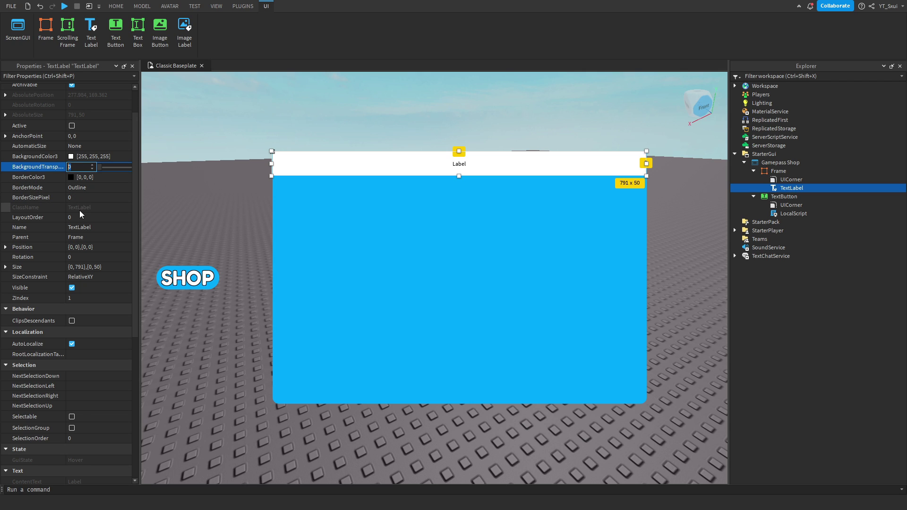
pyautogui.write('1')
pyautogui.press('Return')
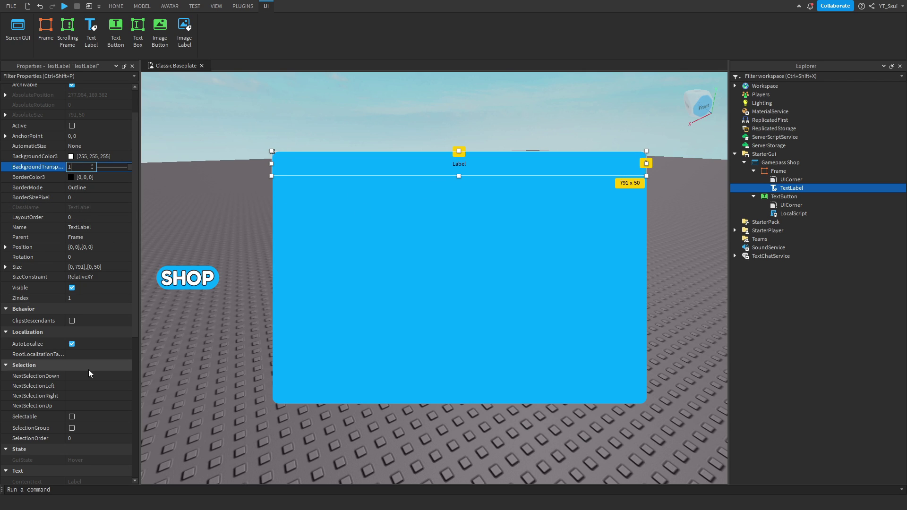
pyautogui.scroll(-5, 92, 369)
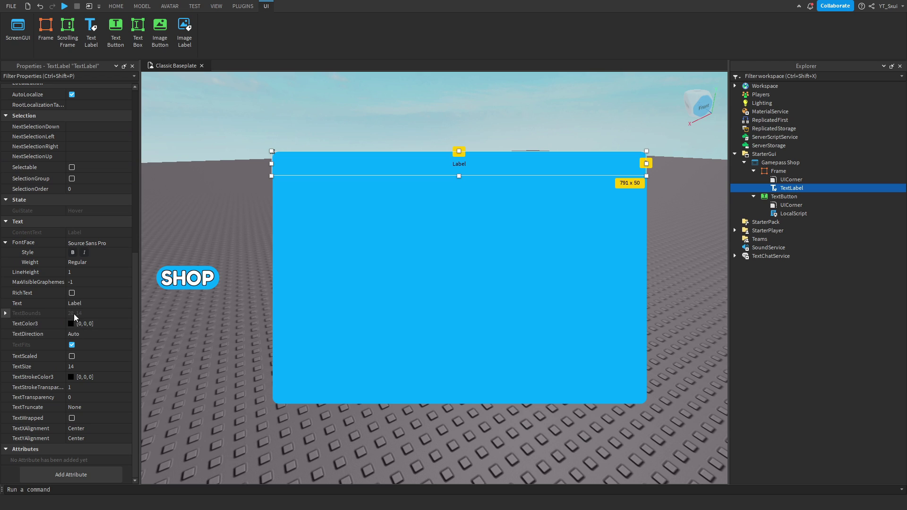
# - Style the title as white scaled Fredoka One reading Gamepass Shop and make the label taller
pyautogui.click(126, 242)
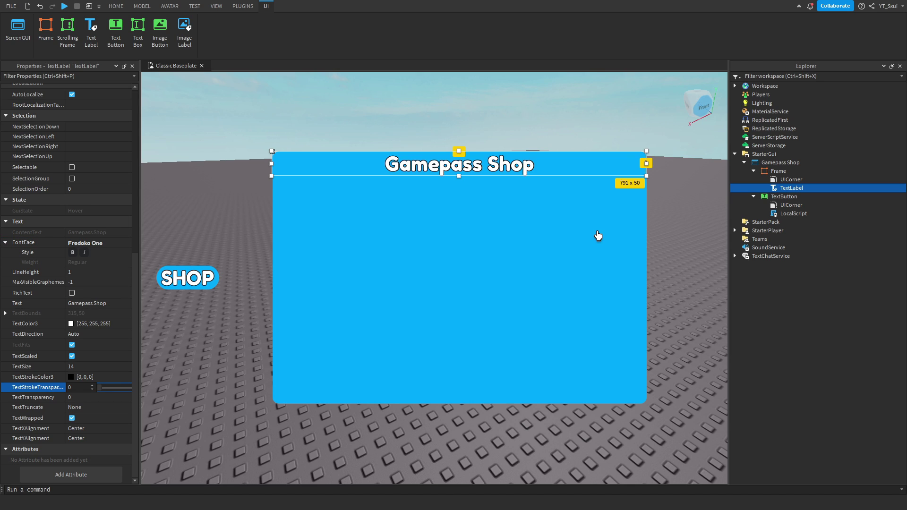
pyautogui.moveTo(458, 176); pyautogui.dragTo(455, 182)
pyautogui.click(544, 230)
pyautogui.click(686, 190)
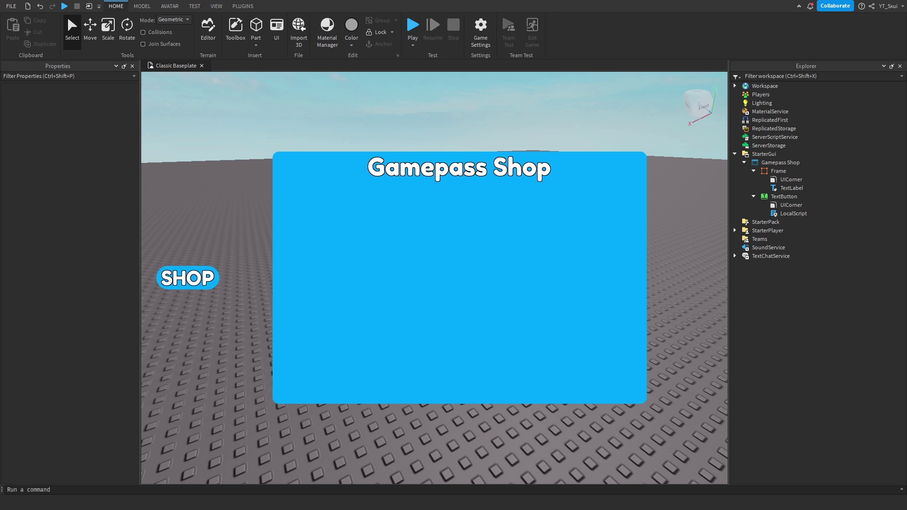
# - Add an ImageLabel to the shop frame, placed upper left and sized about 133 by 134
pyautogui.click(782, 172)
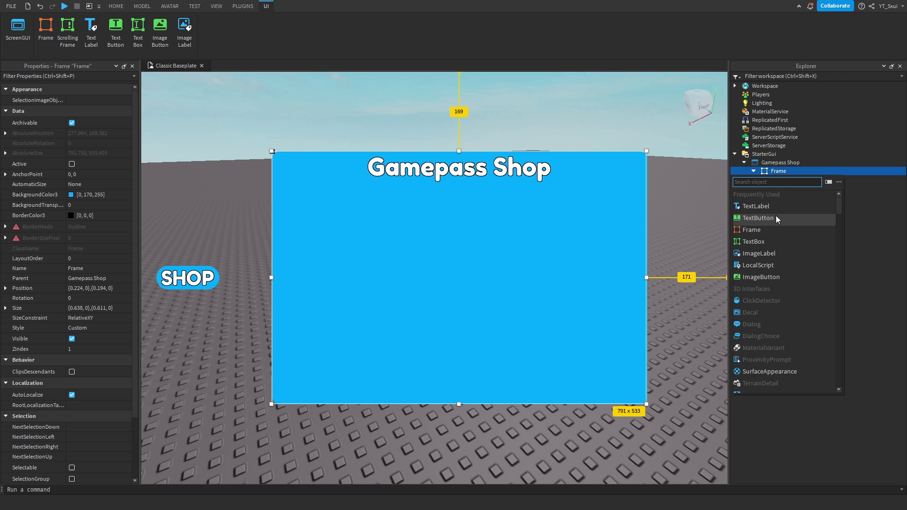
pyautogui.click(758, 252)
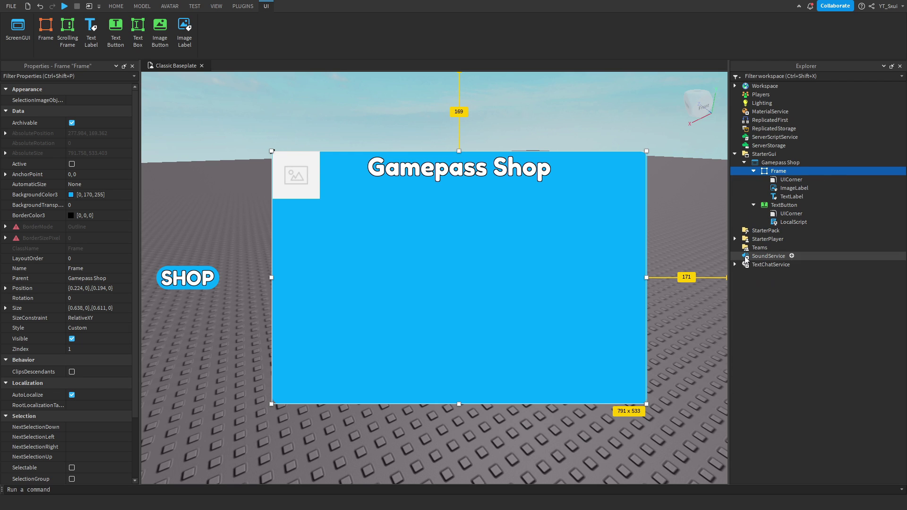
pyautogui.click(304, 179)
pyautogui.moveTo(307, 181); pyautogui.dragTo(330, 207)
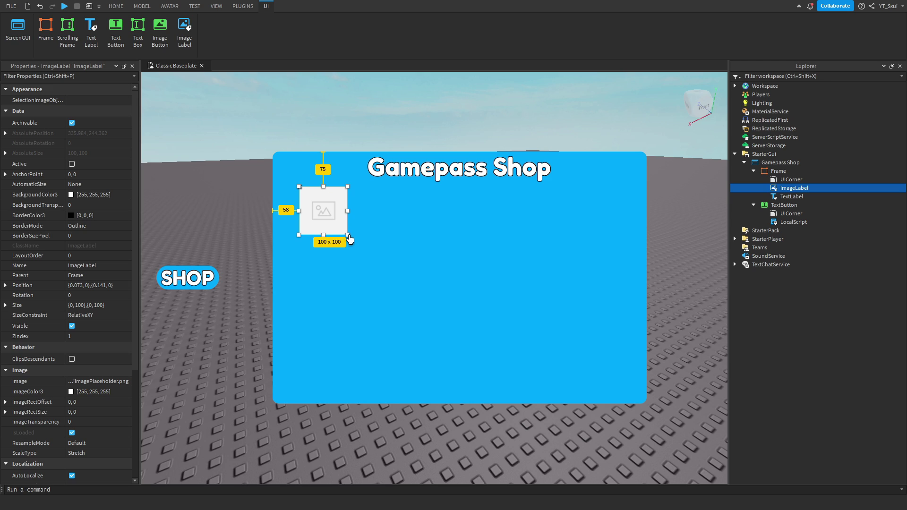
pyautogui.moveTo(346, 234); pyautogui.dragTo(365, 252)
pyautogui.moveTo(336, 217); pyautogui.dragTo(335, 233)
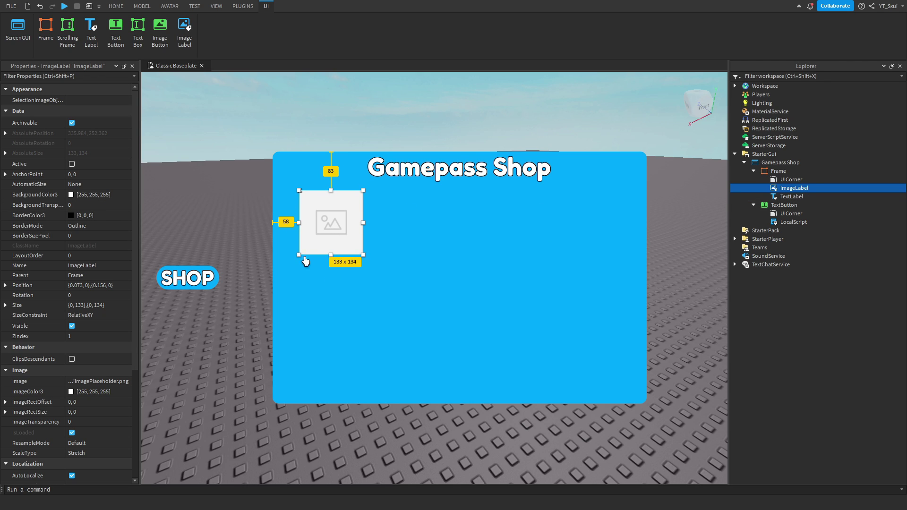
pyautogui.scroll(-3, 114, 216)
pyautogui.scroll(3, 114, 216)
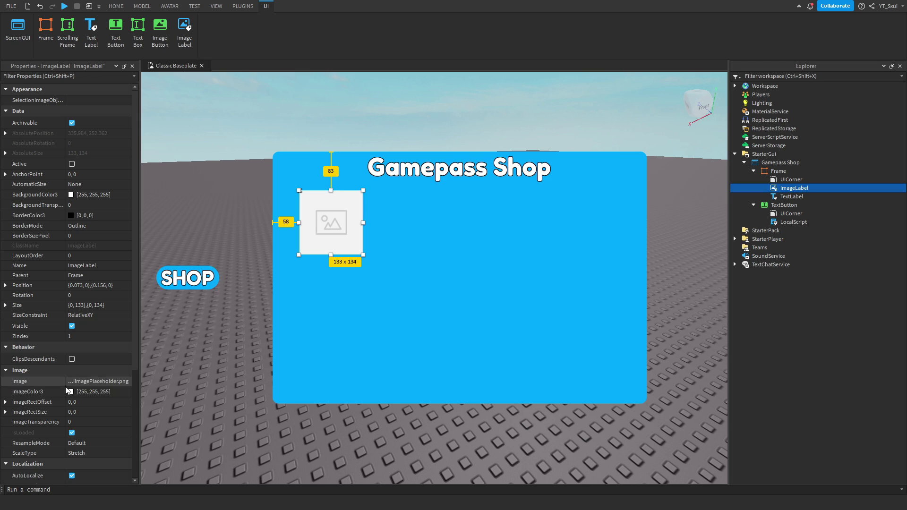
# - Select the ImageLabel's Image path, ready to replace it with an uploaded icon
pyautogui.click(35, 382)
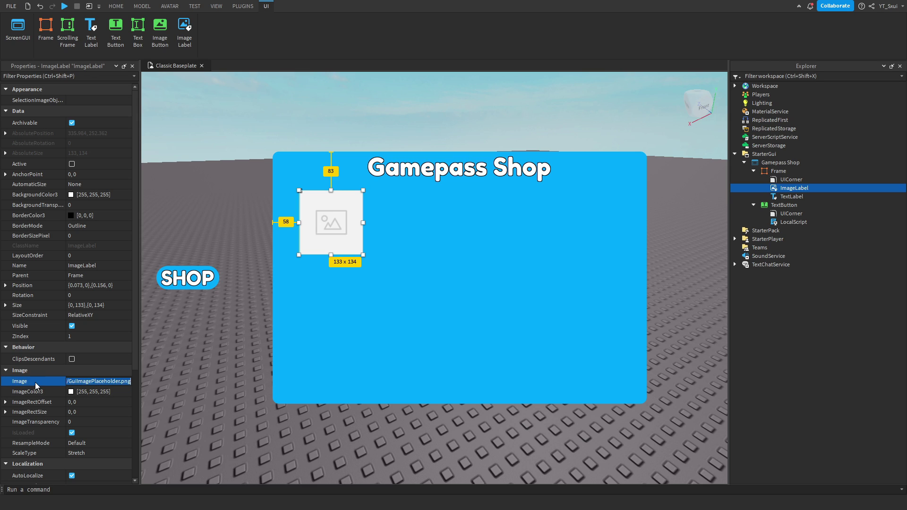
pyautogui.click(122, 381)
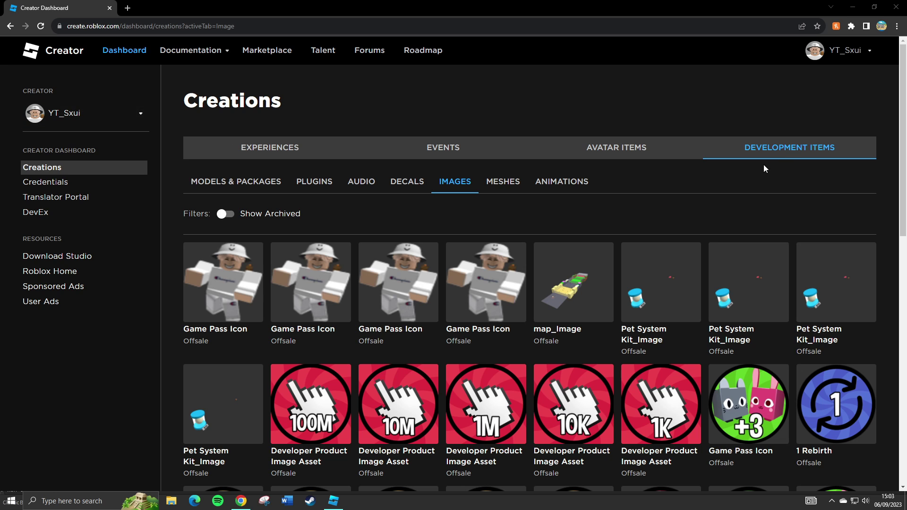
pyautogui.scroll(-5, 653, 177)
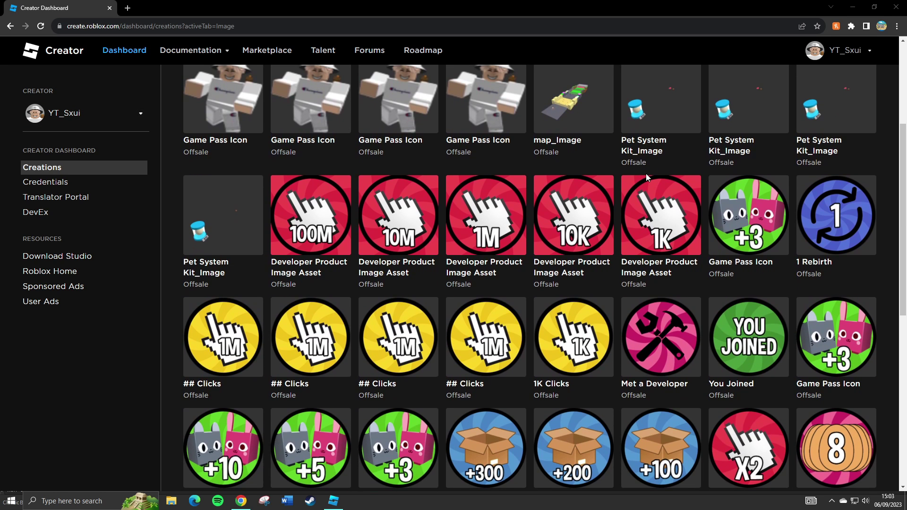
pyautogui.scroll(-3, 645, 174)
pyautogui.scroll(8, 645, 174)
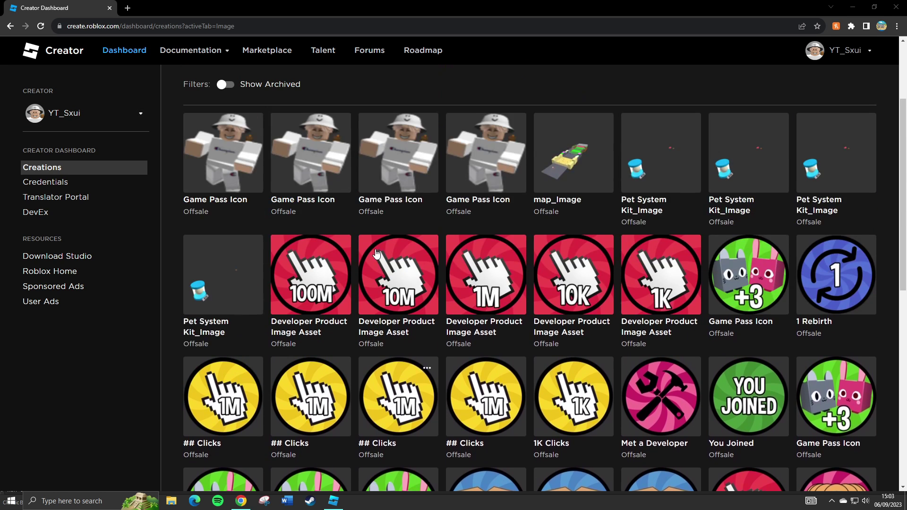
pyautogui.scroll(-2, 375, 254)
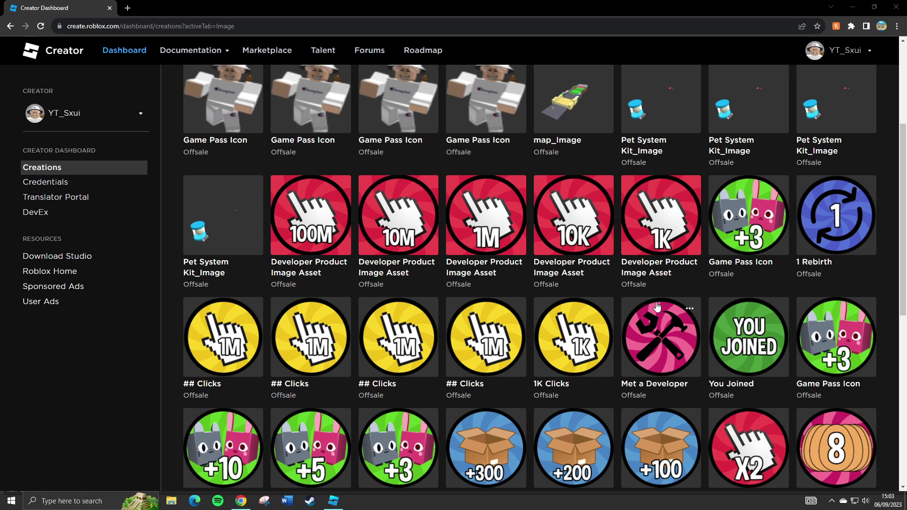
pyautogui.scroll(-1, 589, 312)
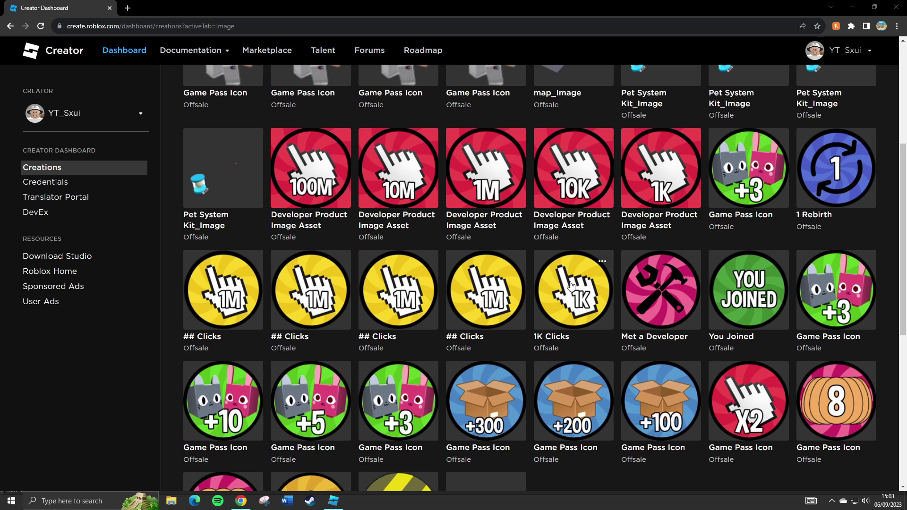
pyautogui.scroll(-2, 431, 300)
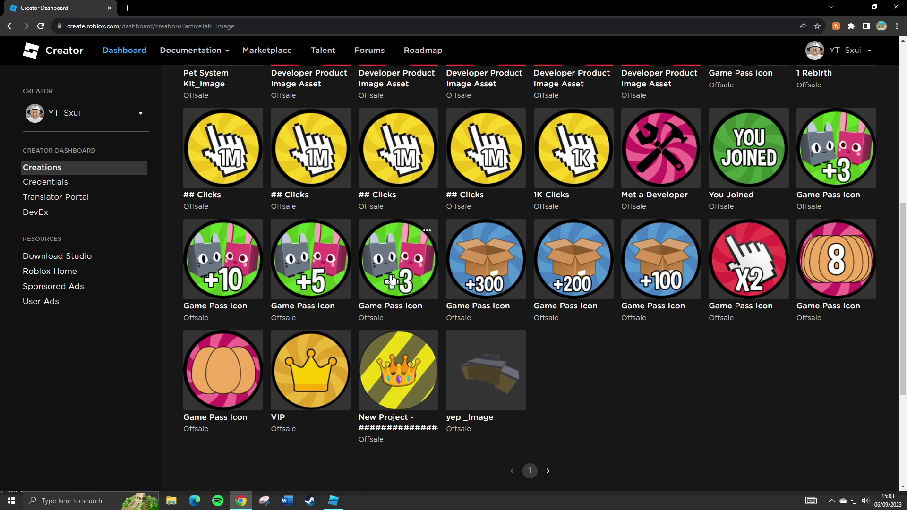
# - Copy the +3 Game Pass Icon's asset ID from the dashboard and return to Studio
pyautogui.click(426, 231)
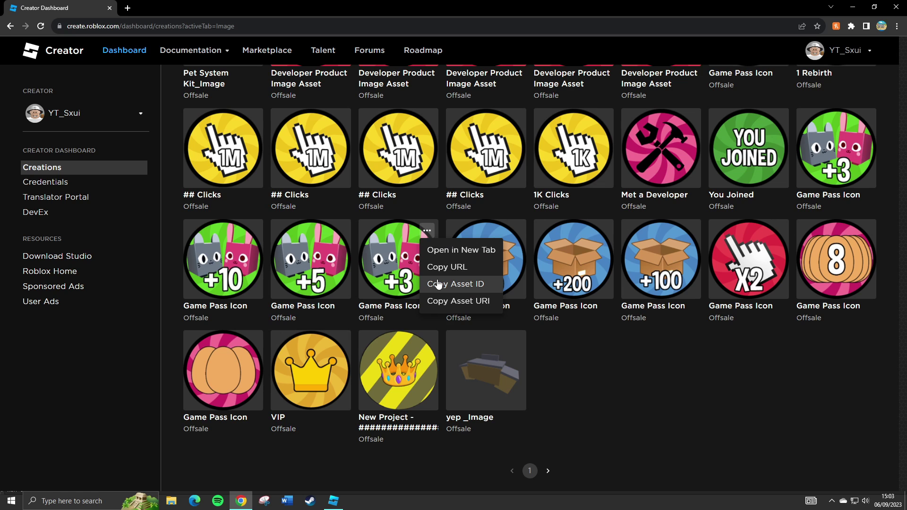
pyautogui.click(438, 284)
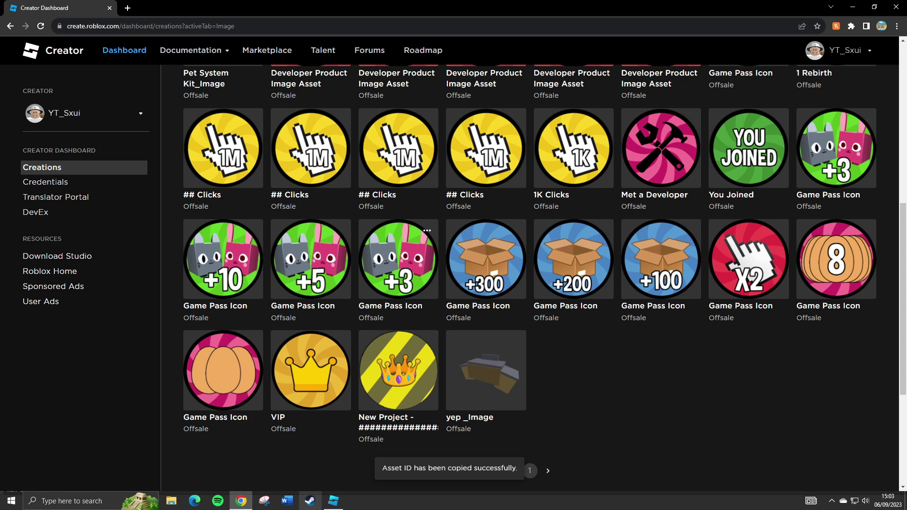
pyautogui.click(309, 500)
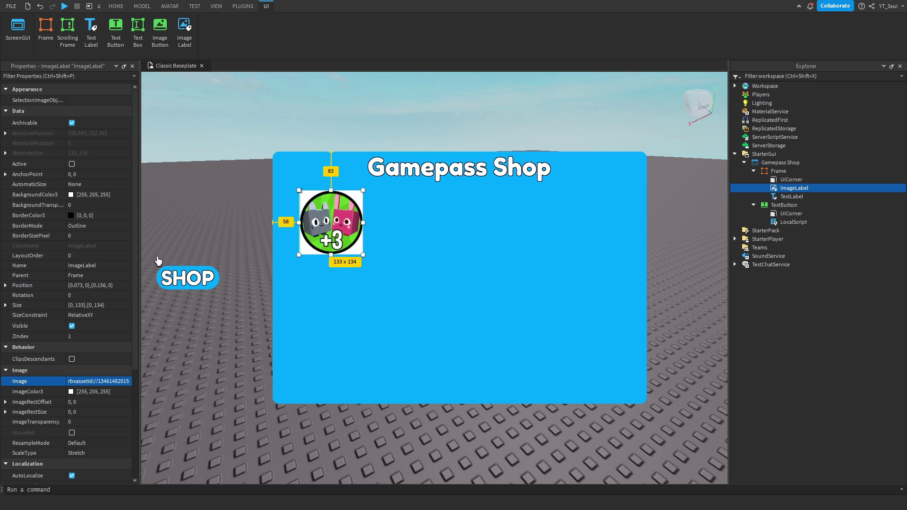
# - Set the icon's BackgroundTransparency to 1 and nudge it slightly lower in the frame
pyautogui.click(110, 207)
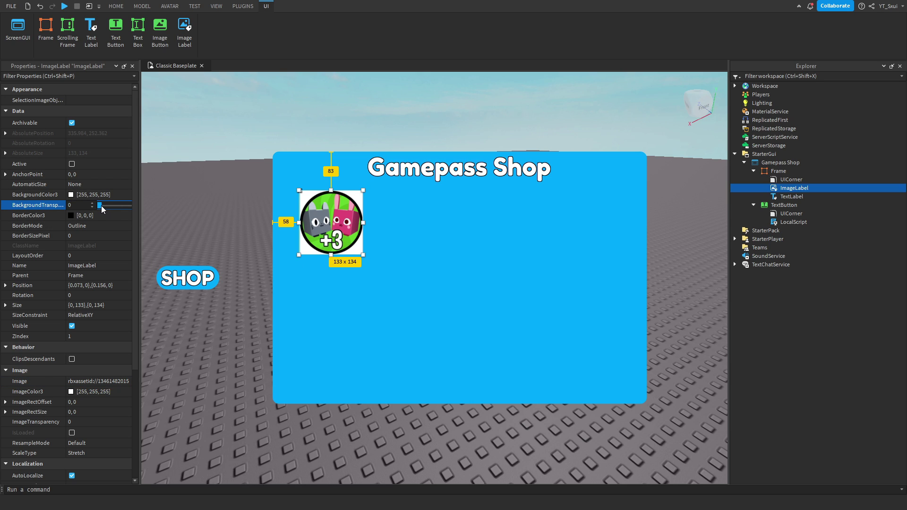
pyautogui.moveTo(100, 206); pyautogui.dragTo(139, 208)
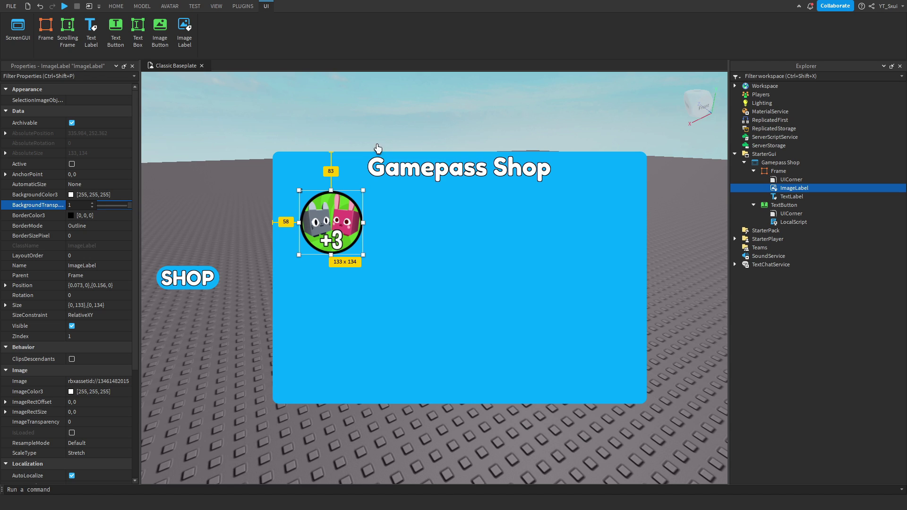
pyautogui.moveTo(348, 213); pyautogui.dragTo(349, 226)
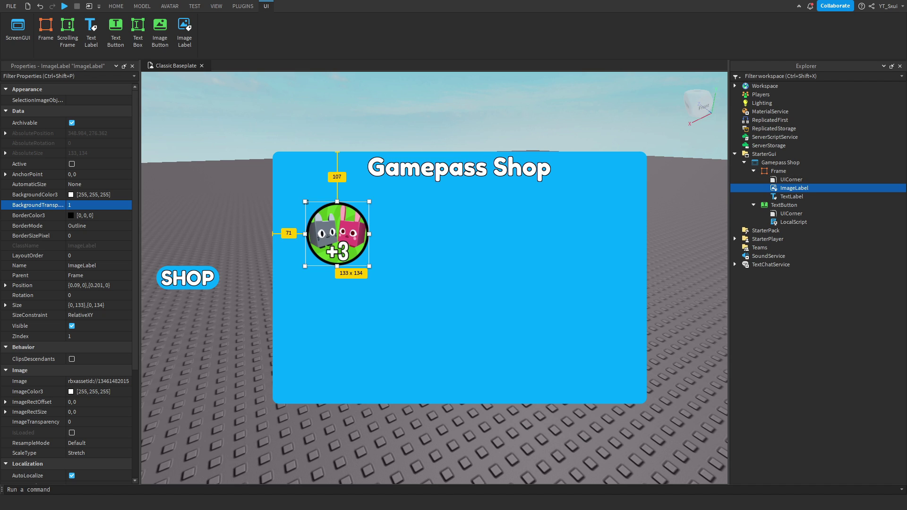
pyautogui.moveTo(778, 171)
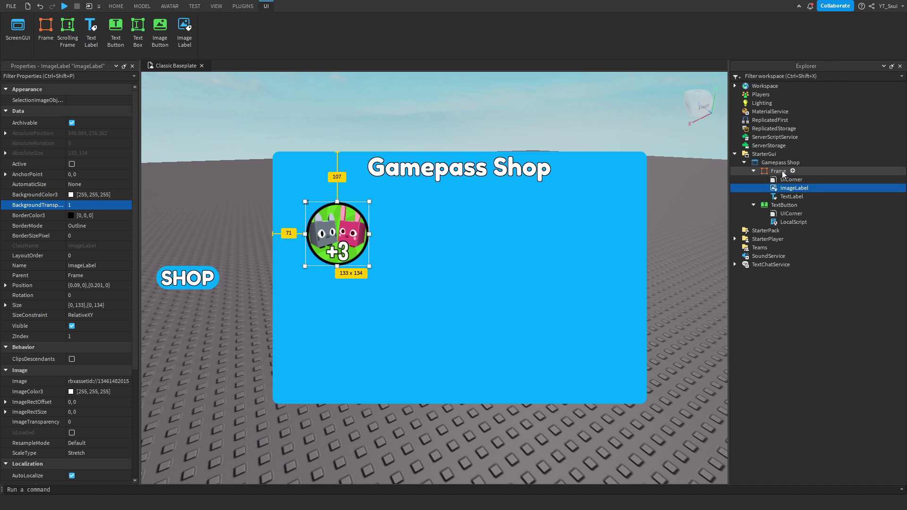
# - Add a TextLabel under the icon, 154 wide, reading '+3 Pet Equip' in white Fredoka One with no background
pyautogui.click(792, 170)
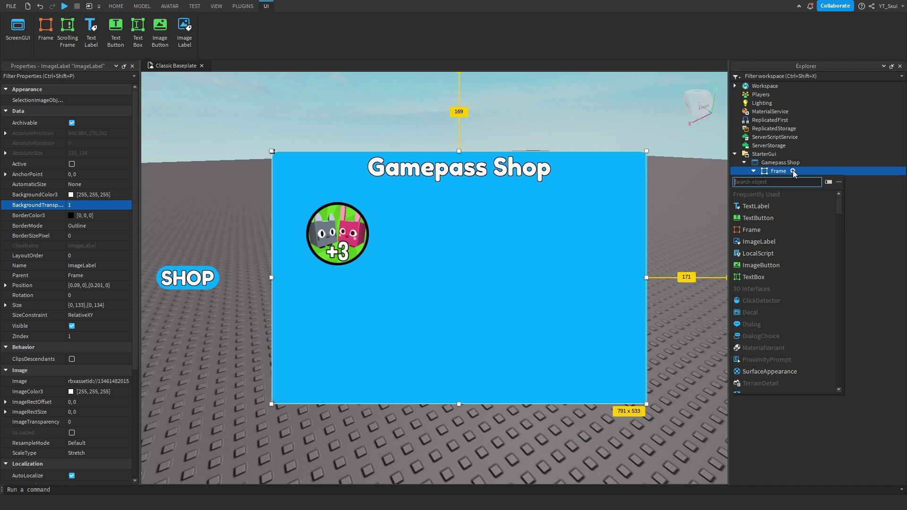
pyautogui.click(773, 208)
pyautogui.moveTo(298, 165); pyautogui.dragTo(316, 284)
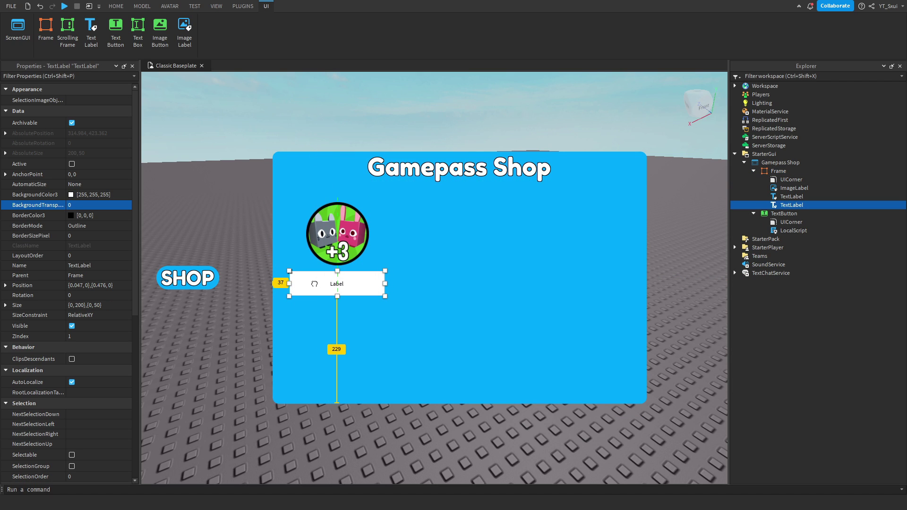
pyautogui.moveTo(385, 283); pyautogui.dragTo(364, 283)
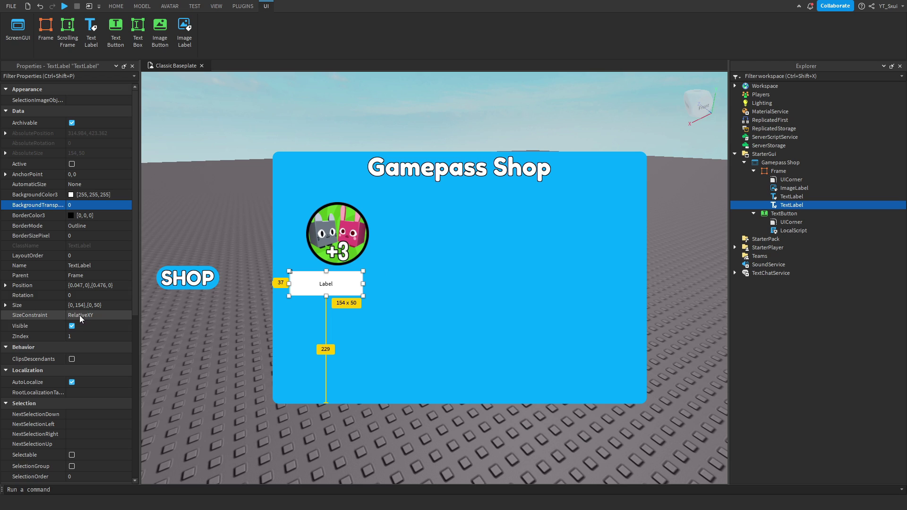
pyautogui.click(93, 205)
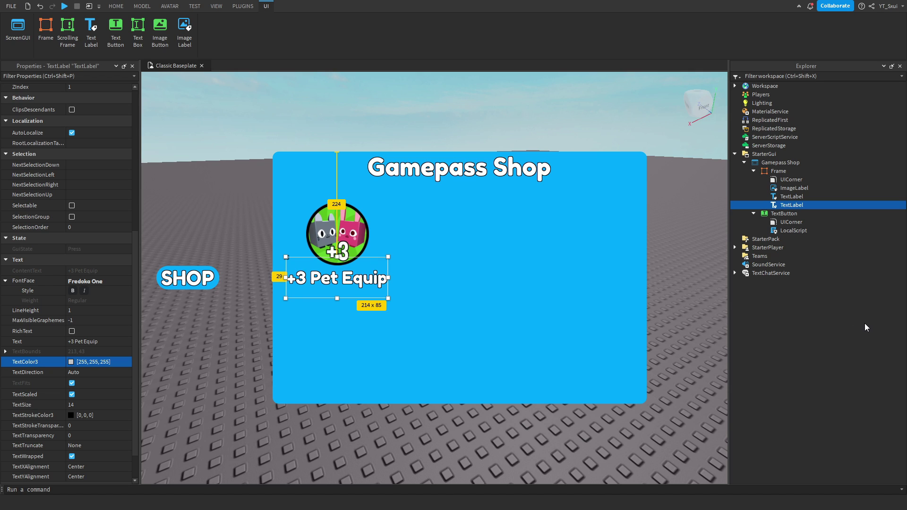
# - Reselect the +3 Pet Equip caption in the hierarchy for duplication
pyautogui.click(105, 341)
pyautogui.click(800, 221)
pyautogui.click(794, 205)
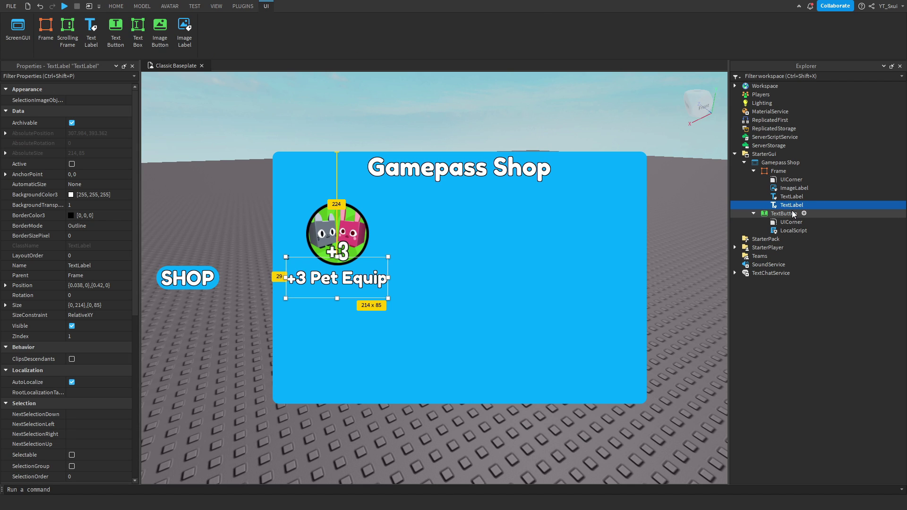
# - Duplicate the caption label inside the shop frame and move the copy lower
pyautogui.moveTo(791, 206); pyautogui.dragTo(768, 86)
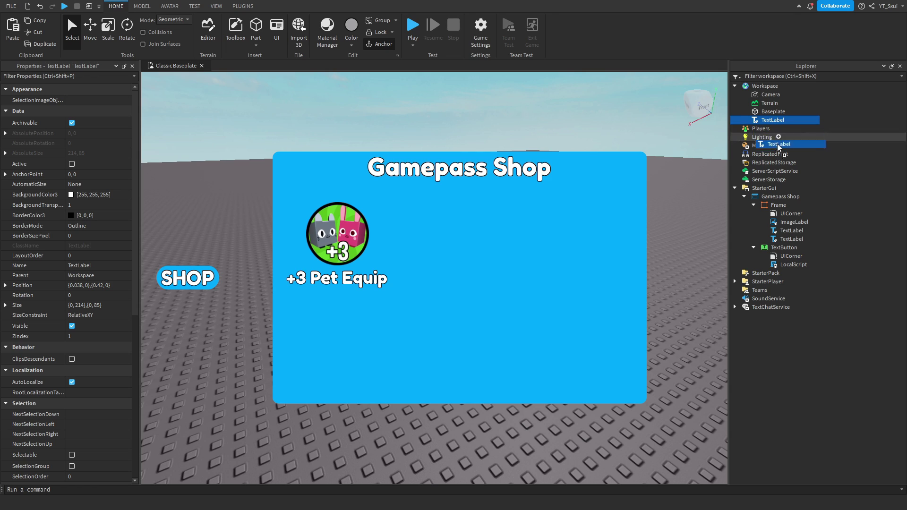
pyautogui.moveTo(772, 121); pyautogui.dragTo(779, 206)
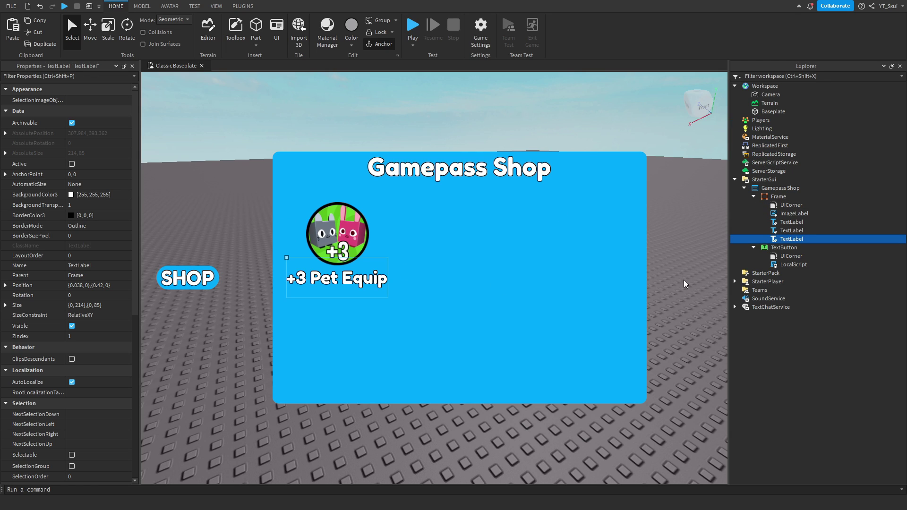
pyautogui.click(792, 239)
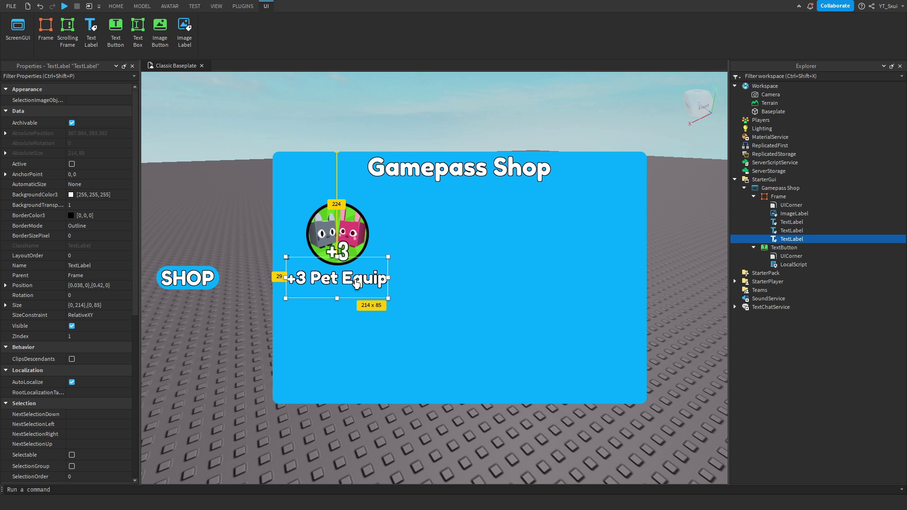
pyautogui.moveTo(356, 284); pyautogui.dragTo(356, 295)
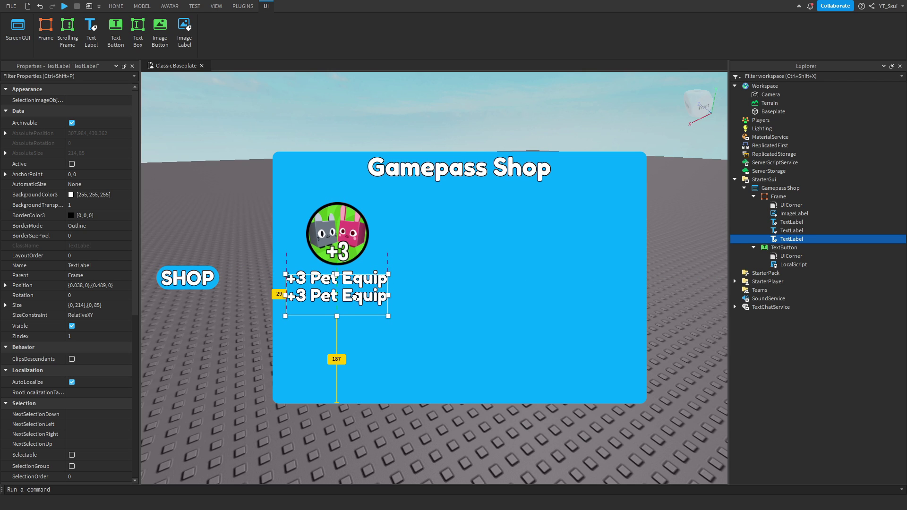
pyautogui.scroll(-3, 97, 340)
pyautogui.scroll(-3, 98, 340)
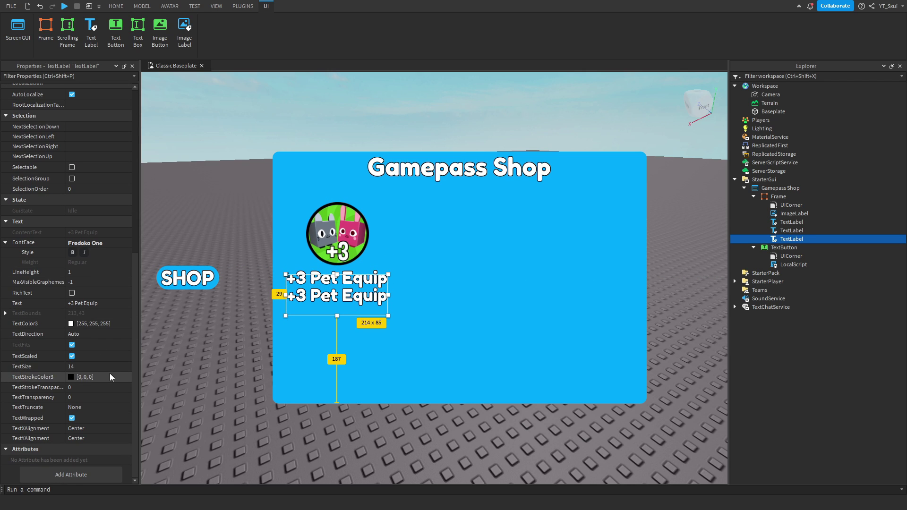
# - Set the copy's text to 100R$ and size it as a price label under the name
pyautogui.click(113, 305)
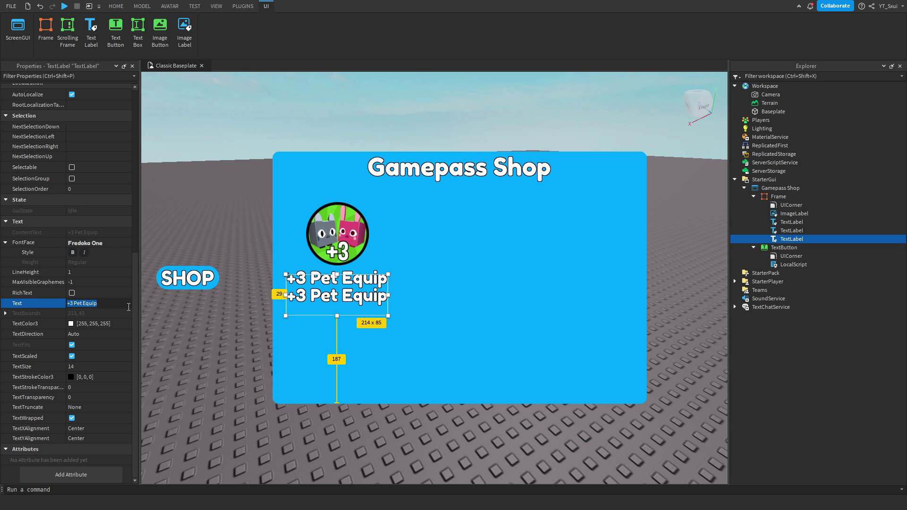
pyautogui.write('100R$')
pyautogui.press('Return')
pyautogui.moveTo(388, 312)
pyautogui.mouseDown()
pyautogui.moveTo(325, 296)
pyautogui.moveTo(340, 297)
pyautogui.mouseUp()
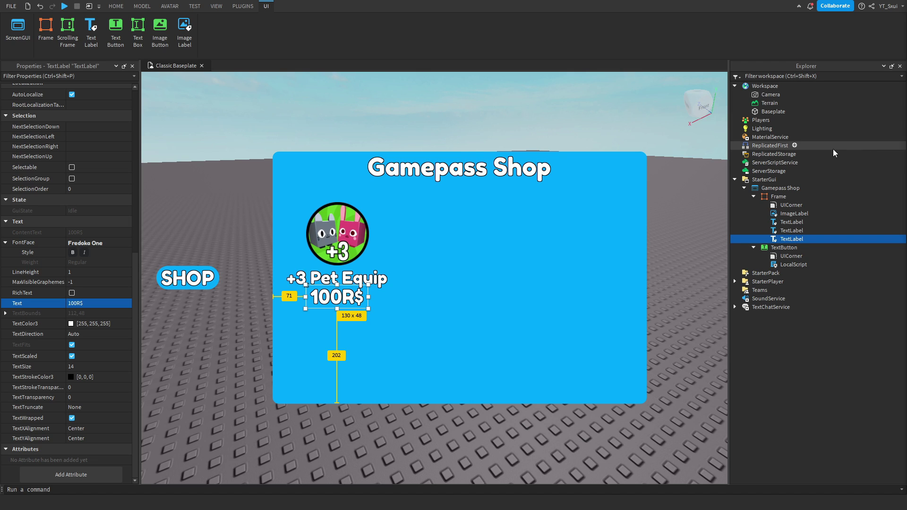
# - Add a TextButton below the price with a dark blue BackgroundColor3
pyautogui.click(794, 196)
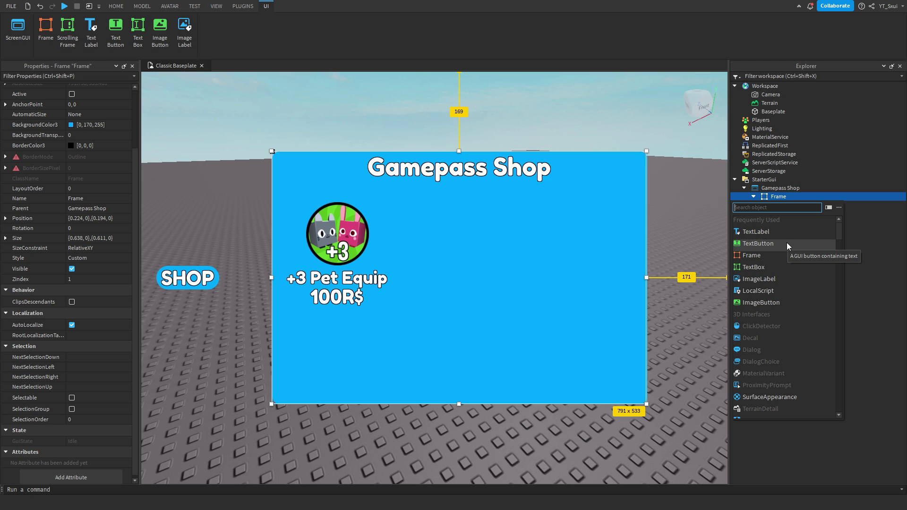
pyautogui.click(787, 247)
pyautogui.moveTo(318, 164); pyautogui.dragTo(335, 330)
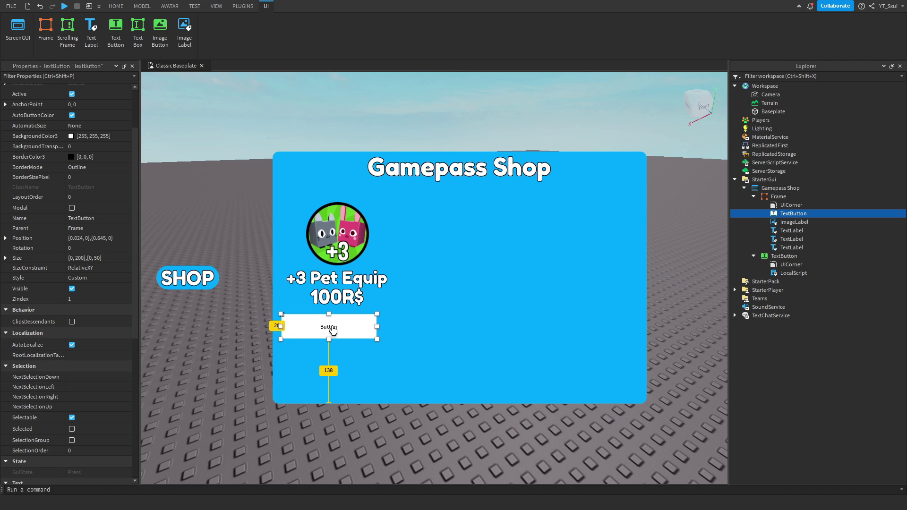
pyautogui.scroll(3, 74, 177)
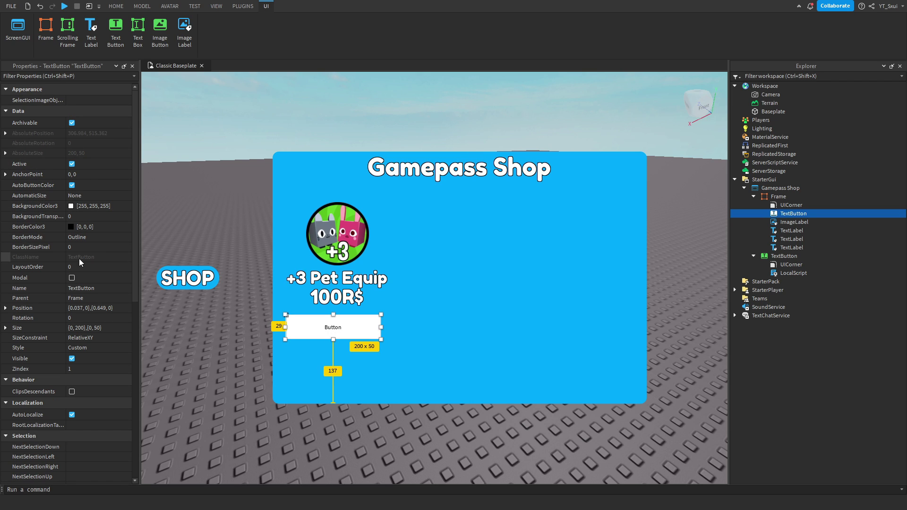
pyautogui.click(70, 206)
pyautogui.click(393, 205)
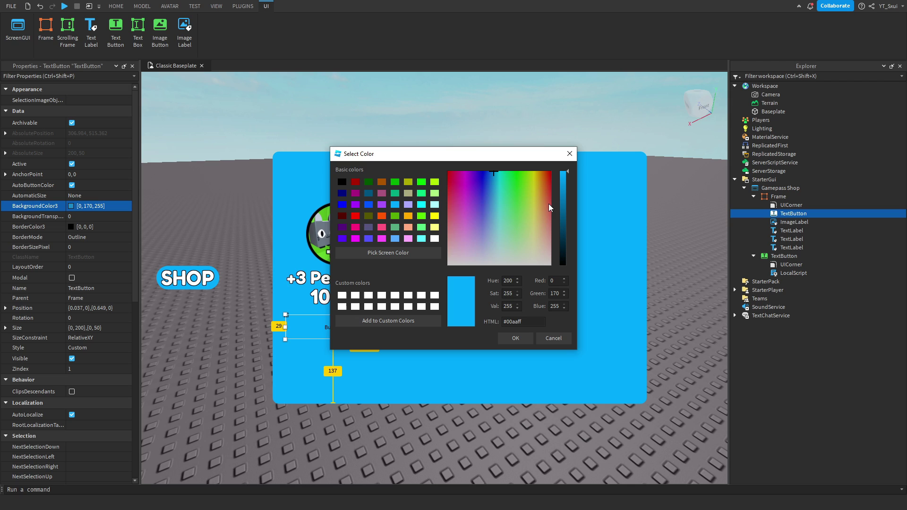
pyautogui.moveTo(561, 206); pyautogui.dragTo(563, 203)
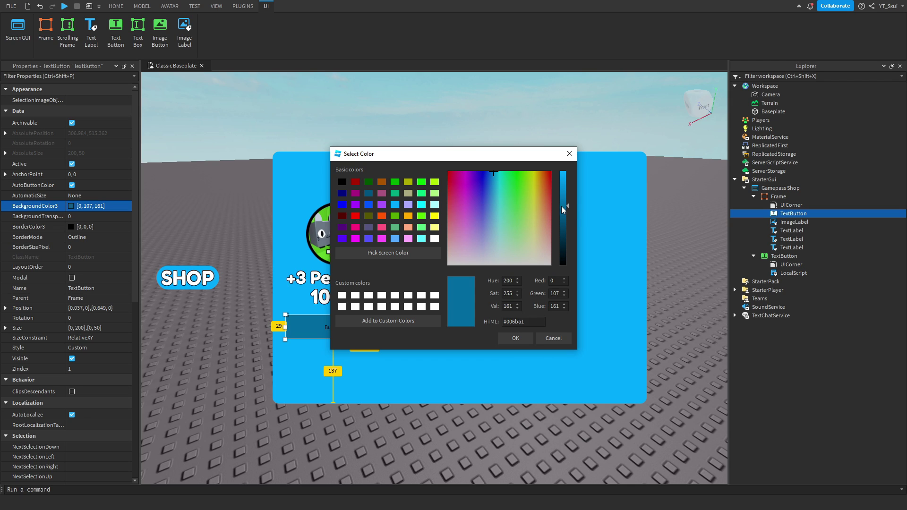
pyautogui.click(514, 338)
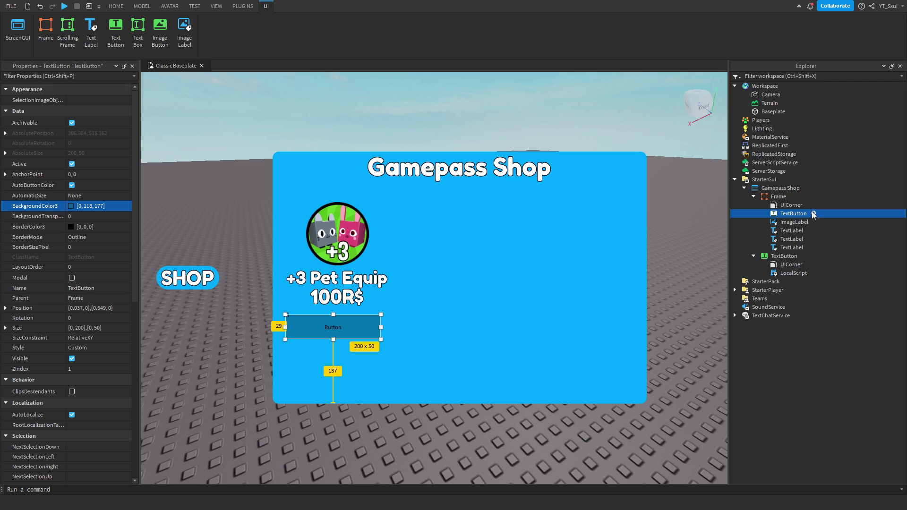
# - Give the button a UICorner, Fredoka One font and the text BUY
pyautogui.click(813, 213)
pyautogui.click(780, 270)
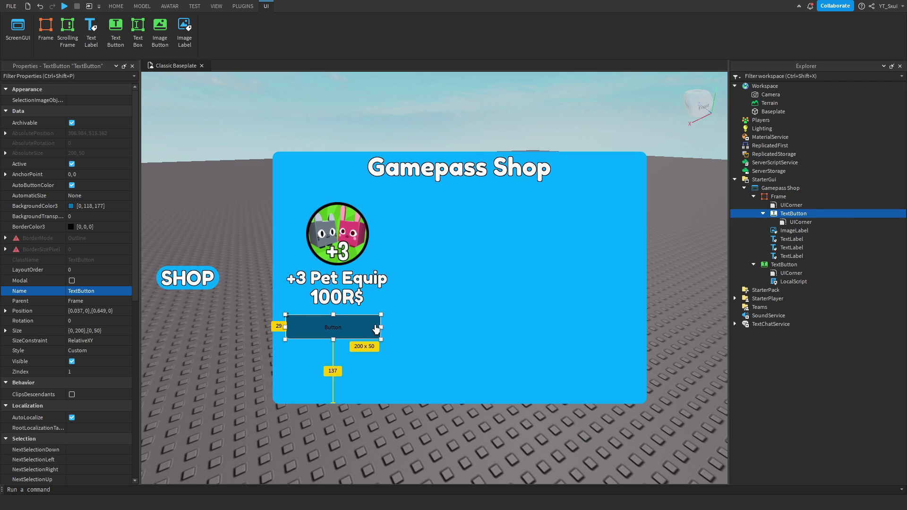
pyautogui.moveTo(380, 327); pyautogui.dragTo(347, 328)
pyautogui.scroll(-3, 106, 316)
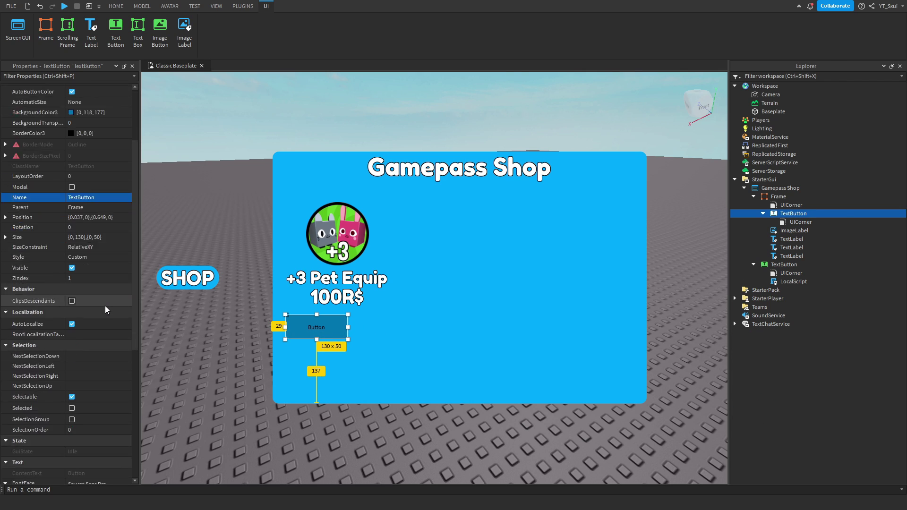
pyautogui.scroll(-2, 105, 305)
pyautogui.click(106, 317)
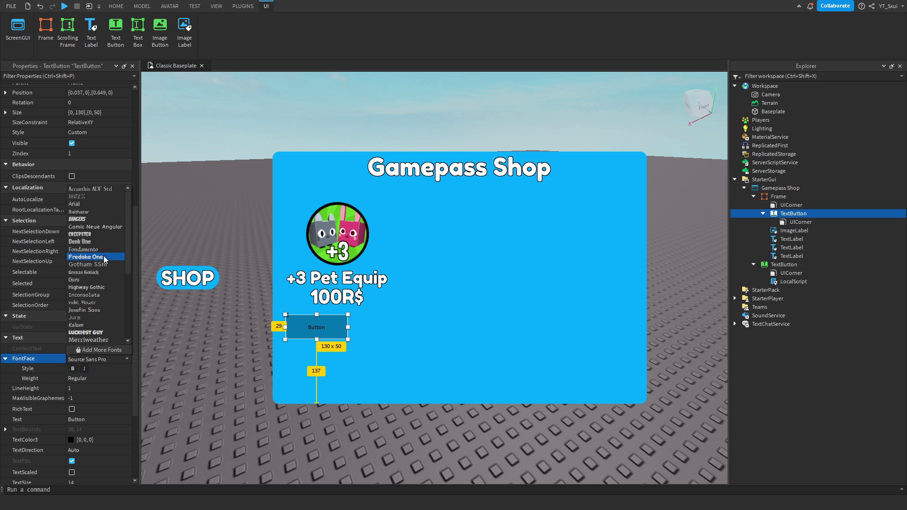
pyautogui.click(103, 256)
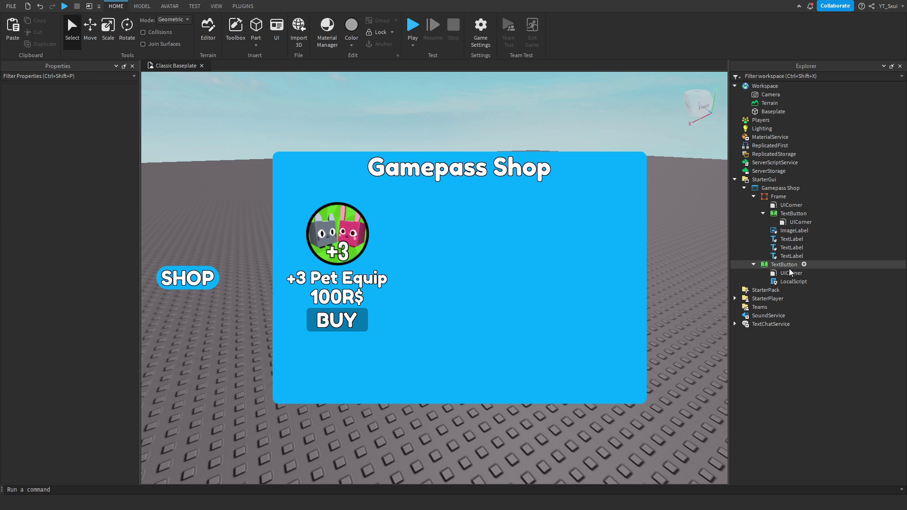
pyautogui.click(784, 213)
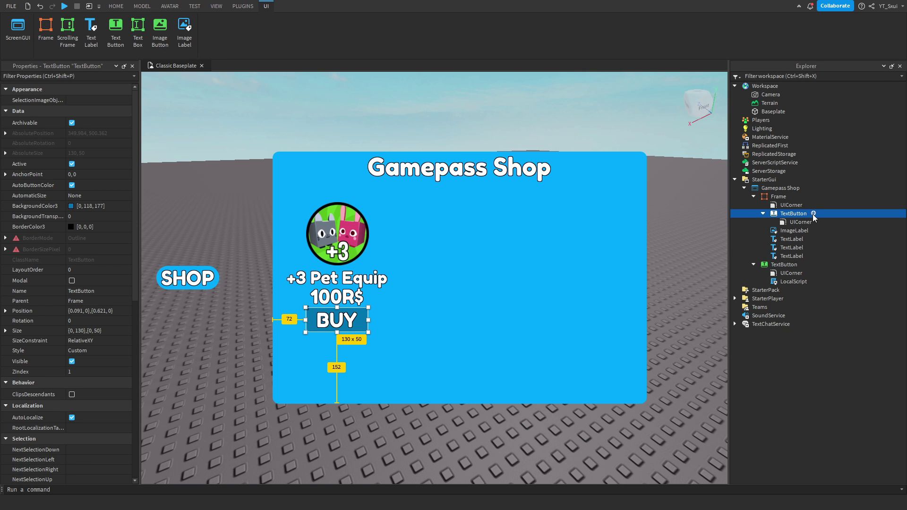
# - Add a LocalScript to BUY with MarketplaceService PromptGamePassPurchase code
pyautogui.click(812, 214)
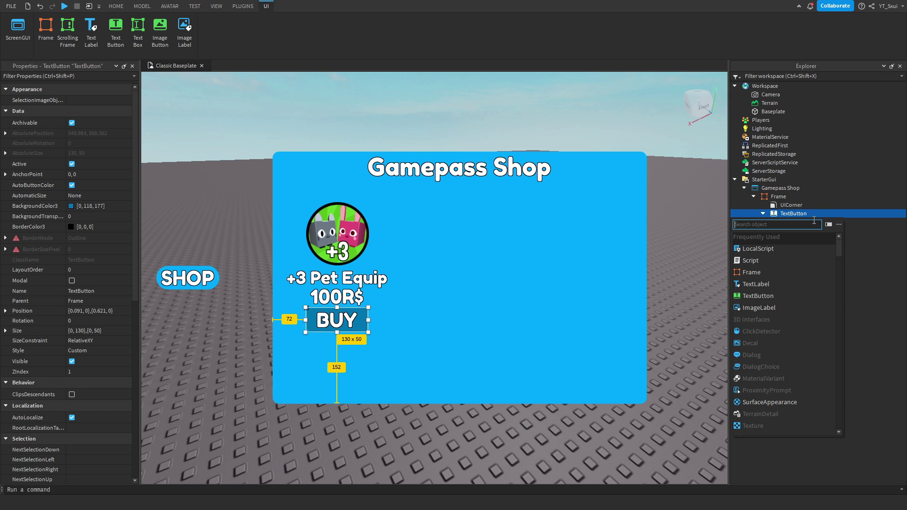
pyautogui.click(813, 253)
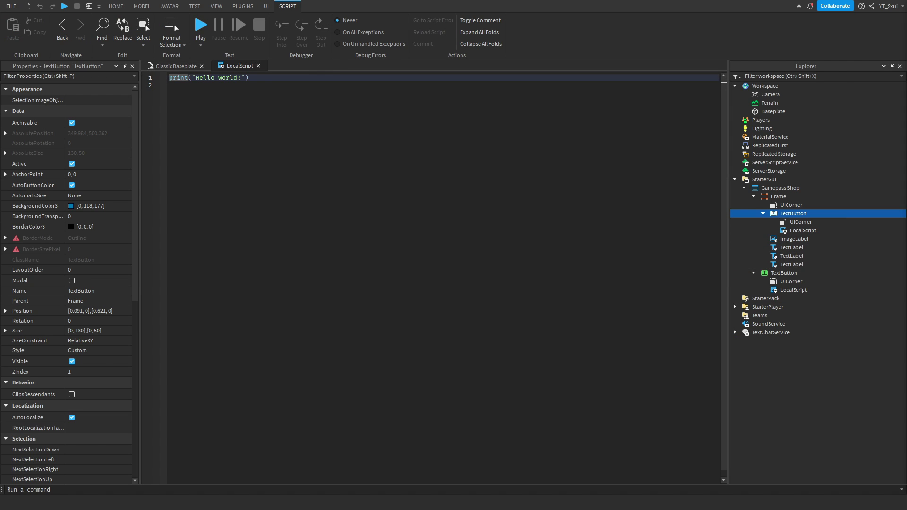
pyautogui.write('local id = 1398439 local player = game.Players.LocalPlayer local MarketPlaceService = game:GetService("MarketplaceService")  script.Parent.MouseButton1Click:Connect(function() \tMarketPlaceService:PromptGamePassPurchase(player, id) end)')
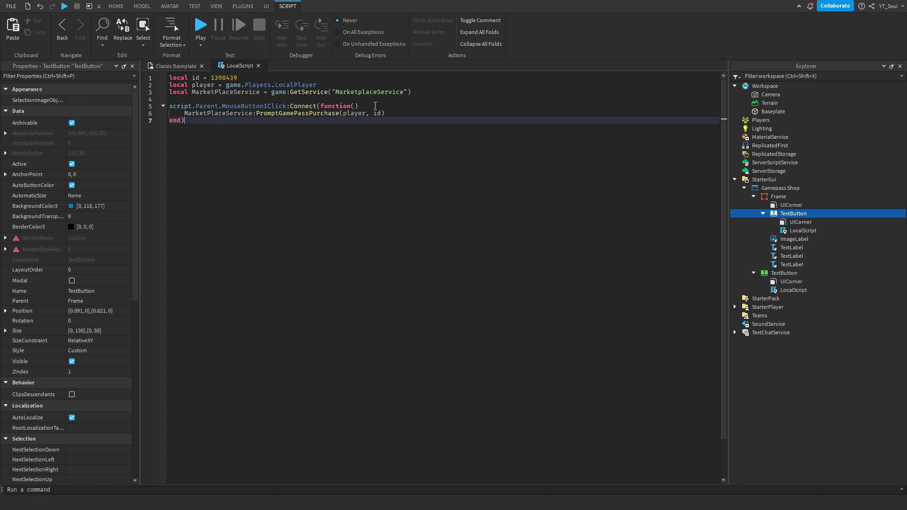
pyautogui.click(258, 66)
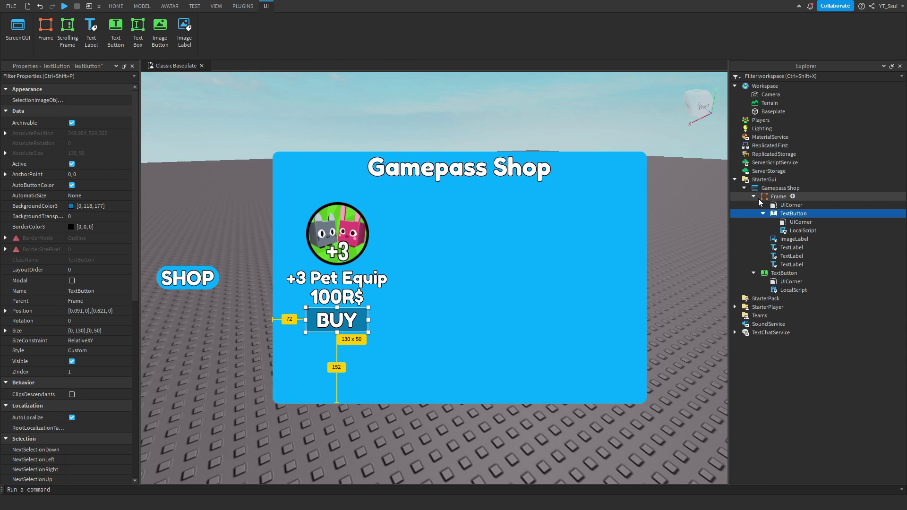
# - Uncheck the shop Frame's Visible so it starts hidden
pyautogui.click(778, 197)
pyautogui.click(70, 339)
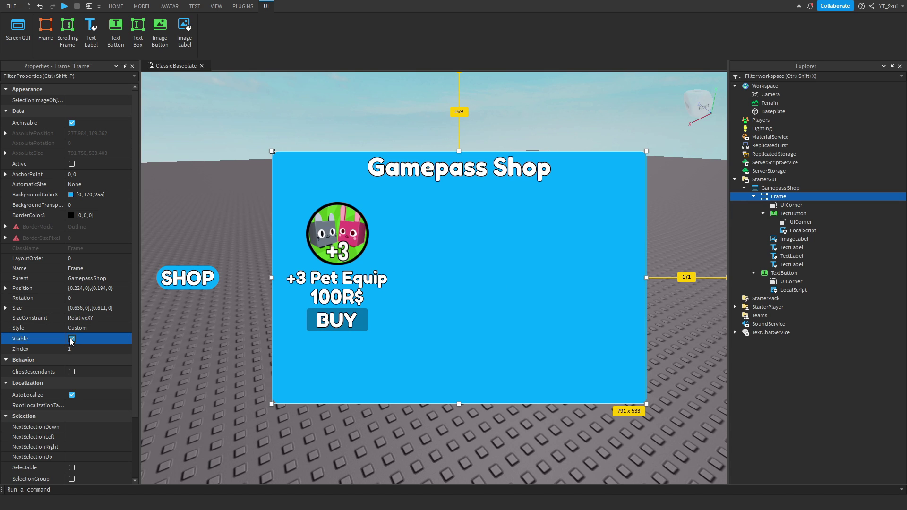
pyautogui.click(213, 209)
pyautogui.click(116, 6)
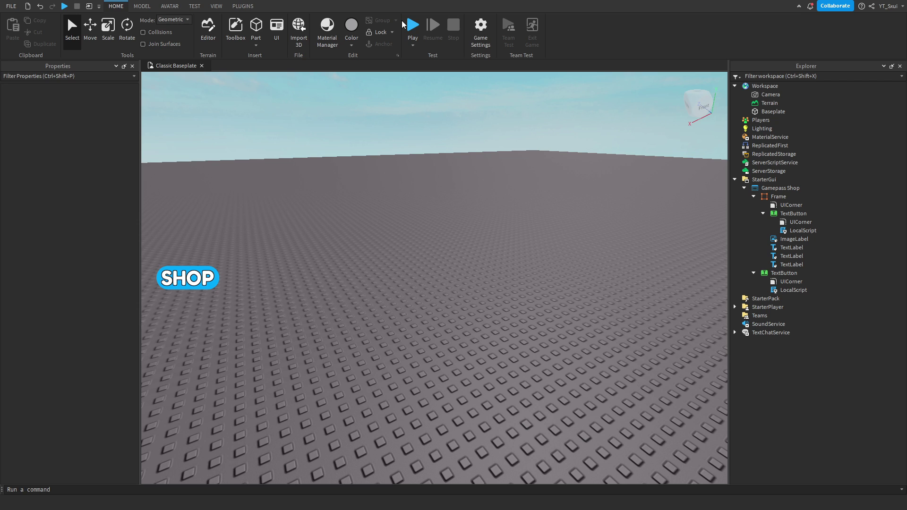
# - Play-test: open SHOP, buy +3 Pet Equip, confirm the successful test purchase, then close the shop
pyautogui.click(411, 25)
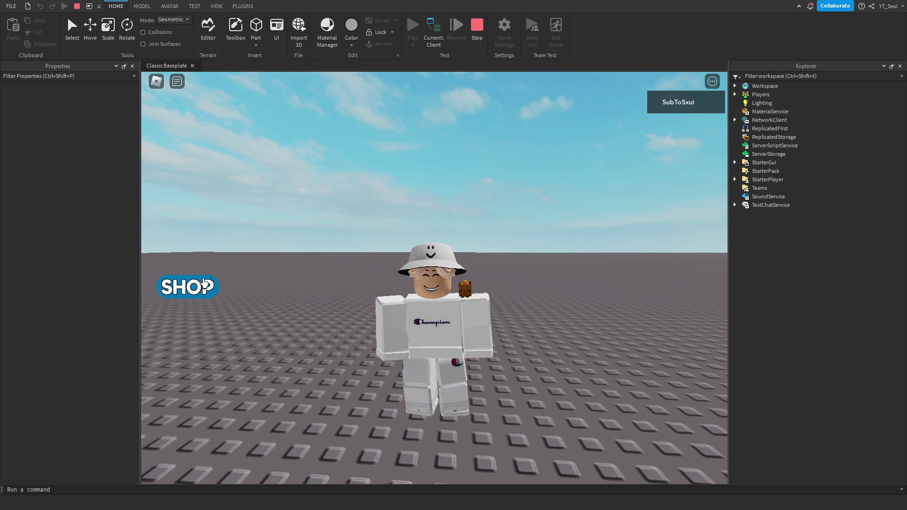
pyautogui.click(188, 287)
pyautogui.click(355, 327)
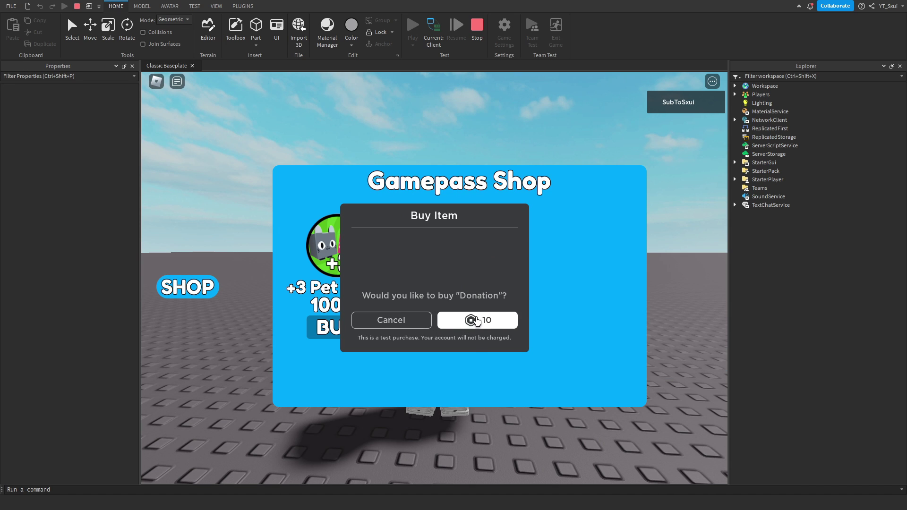
pyautogui.click(476, 320)
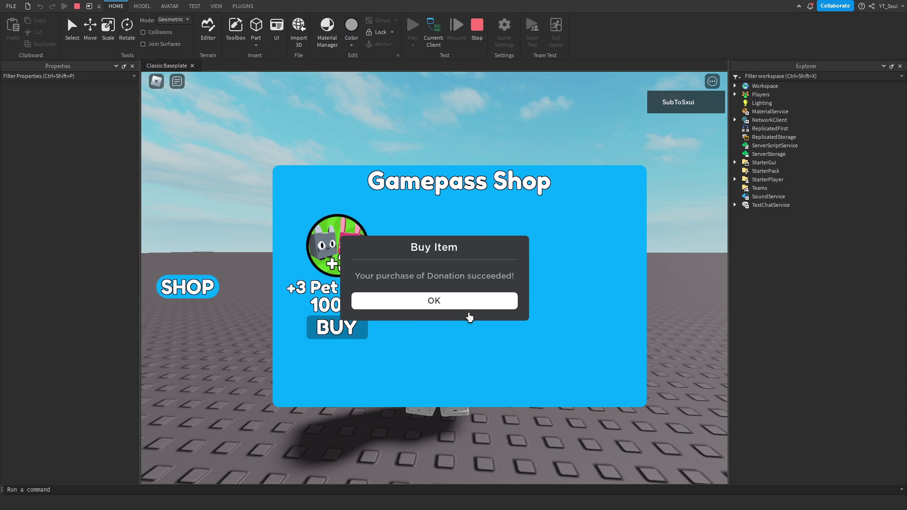
pyautogui.click(468, 320)
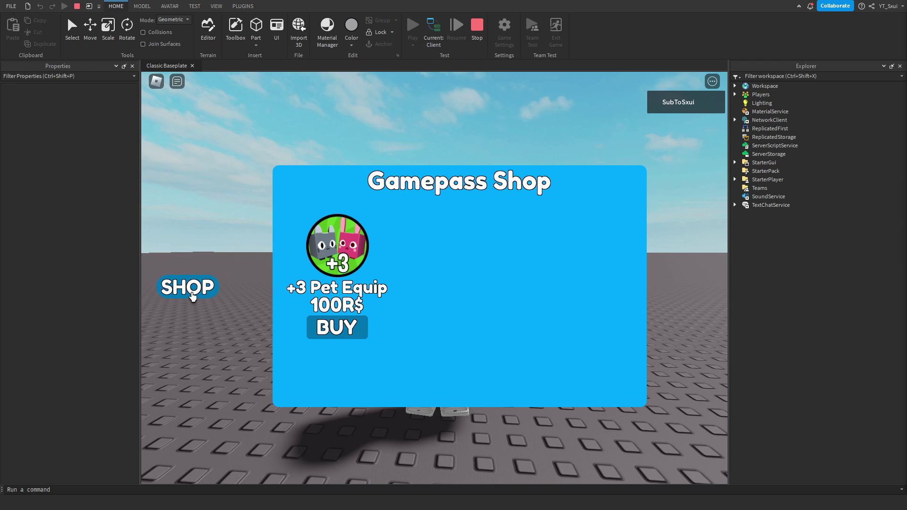
pyautogui.click(191, 294)
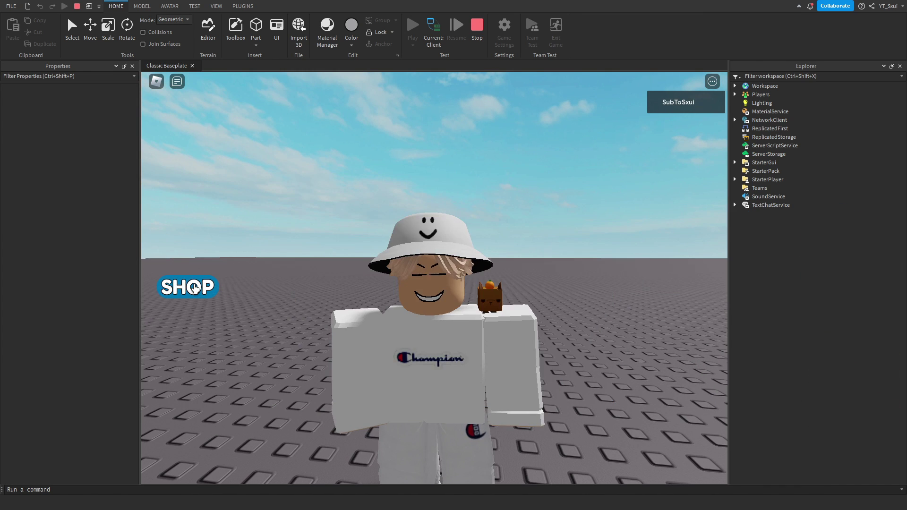
pyautogui.click(189, 287)
pyautogui.click(191, 287)
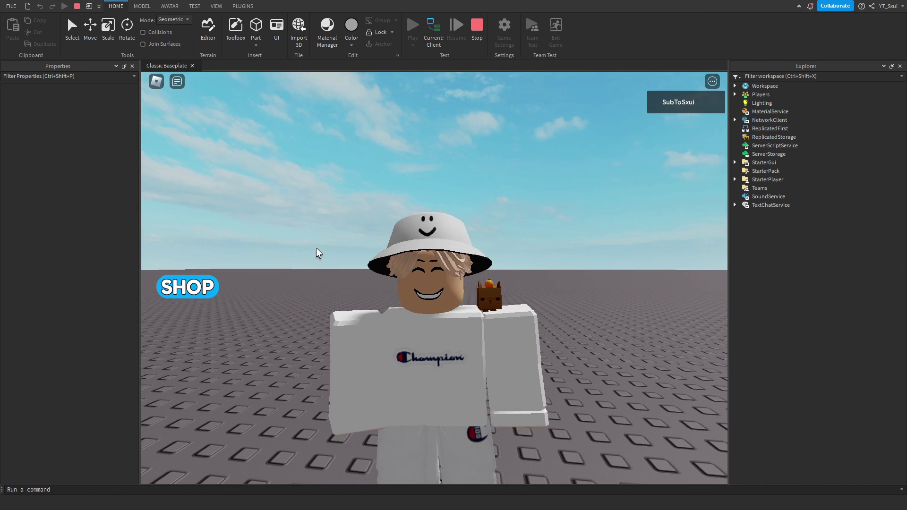
pyautogui.moveTo(312, 255); pyautogui.dragTo(317, 253, button='right')
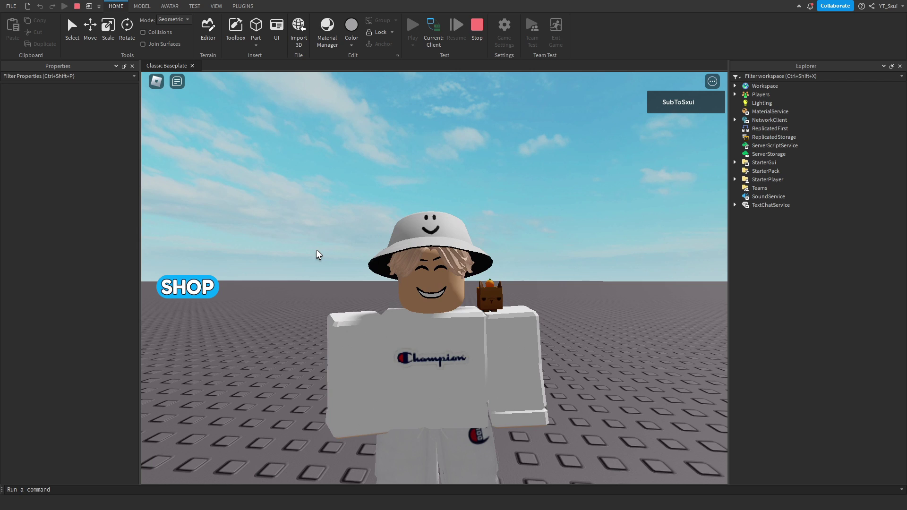